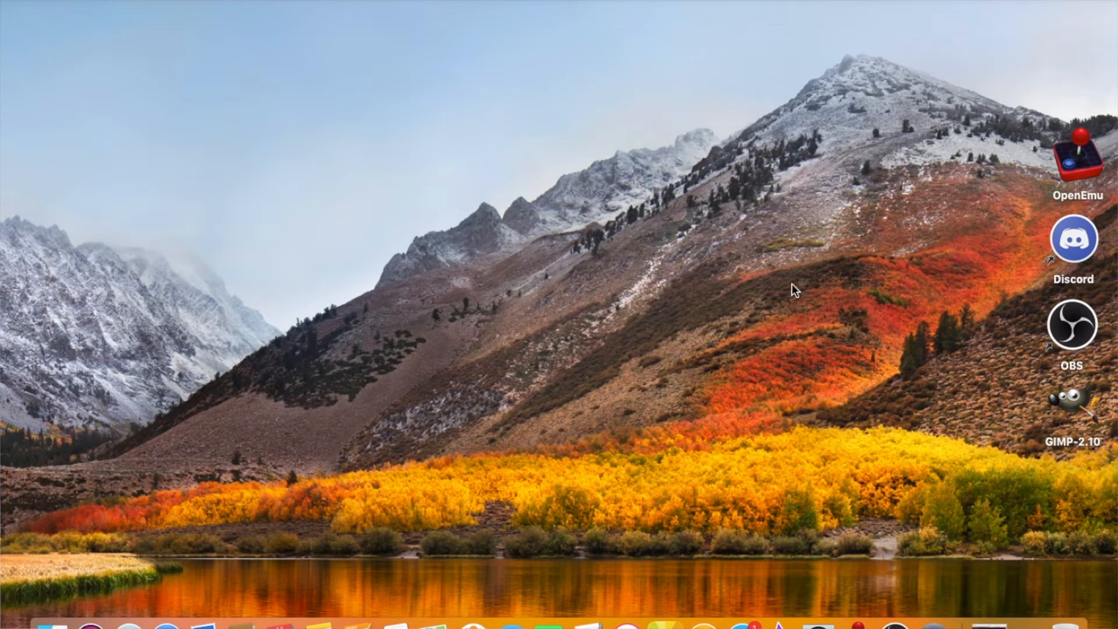
View the Universal Pokemon Game Randomizer downloads page and its web address in Safari, close its tab and minimise the browser.
click(989, 623)
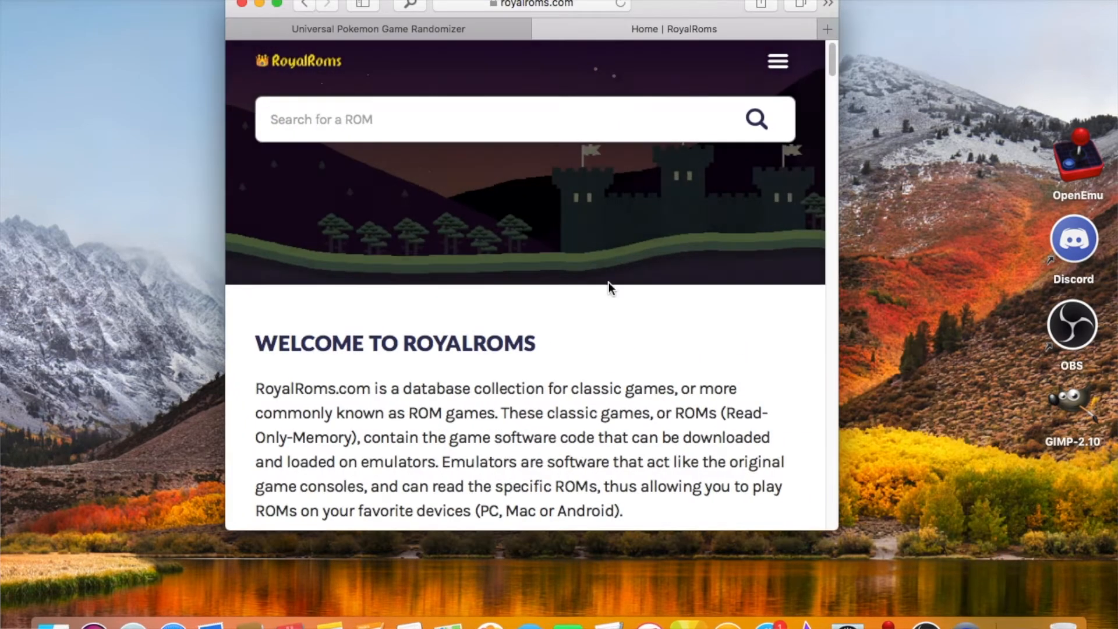
click(438, 27)
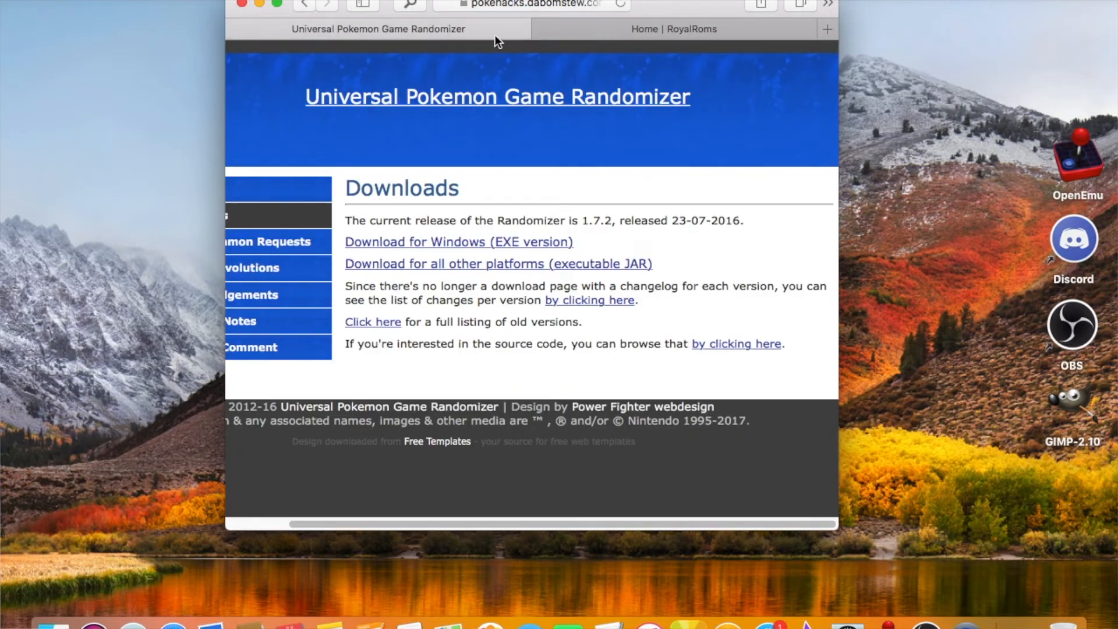
click(546, 5)
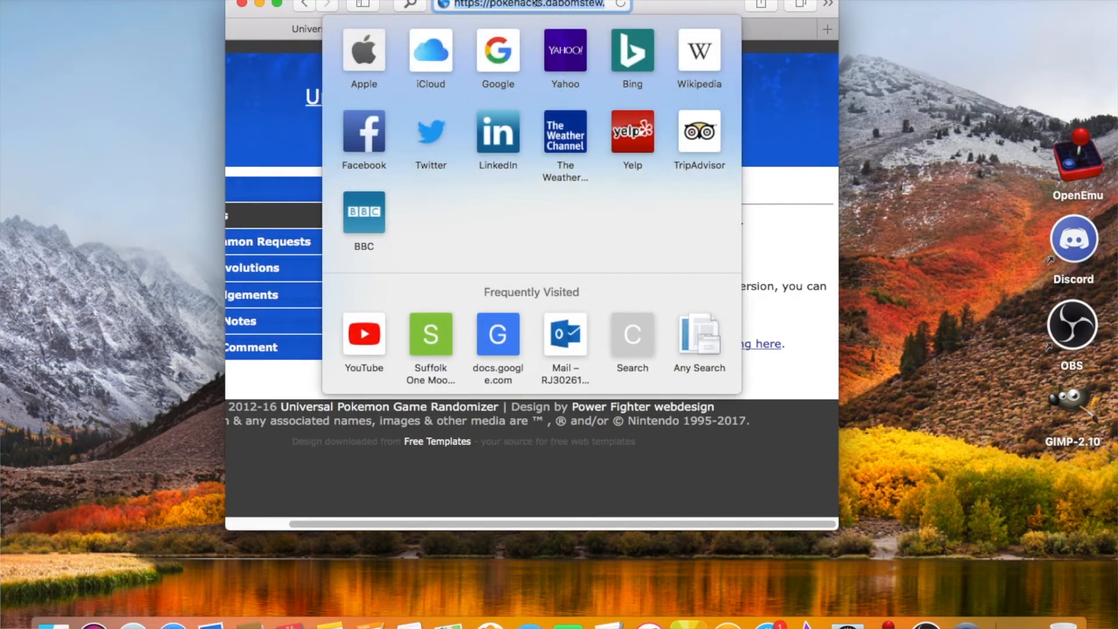
click(282, 93)
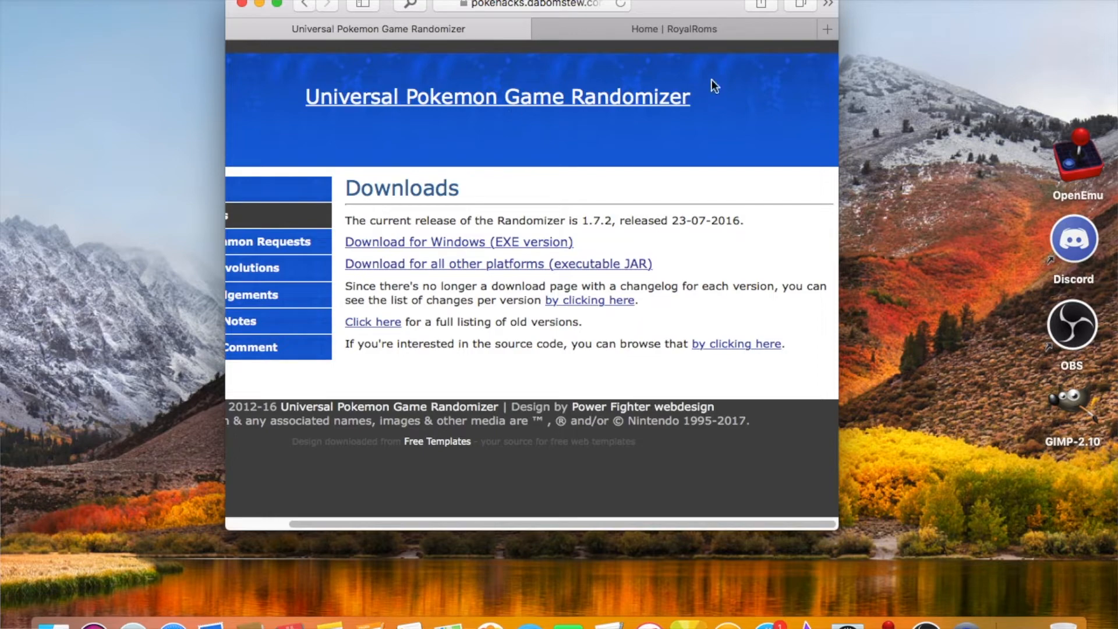
click(234, 29)
click(260, 5)
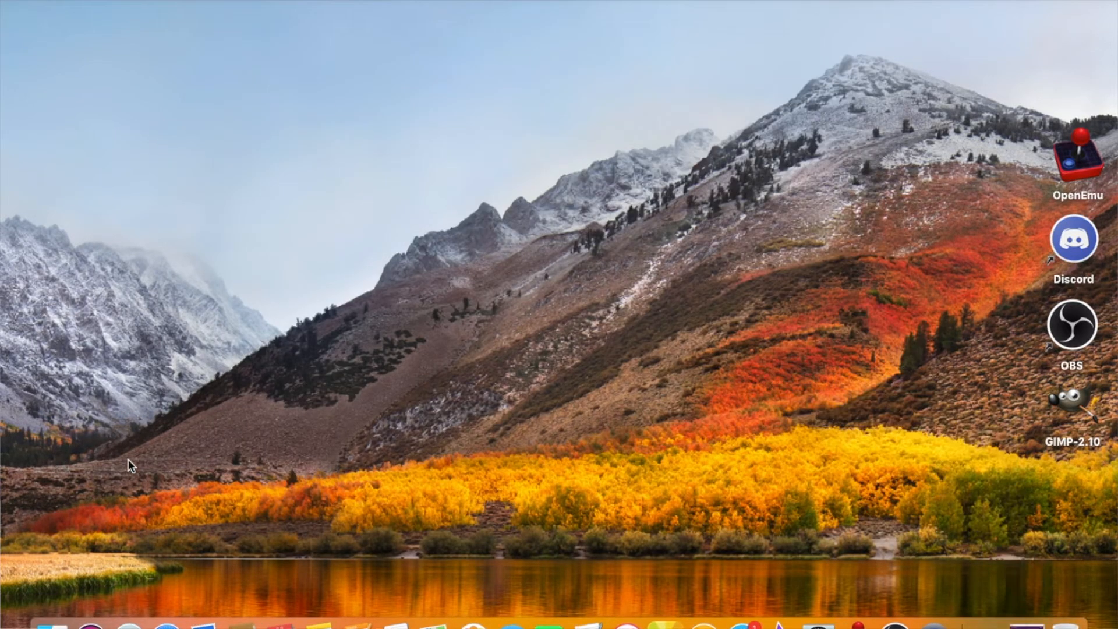
Launch randomizer.jar from the Youtube Stuff folder in Documents and put the Finder window away.
click(55, 624)
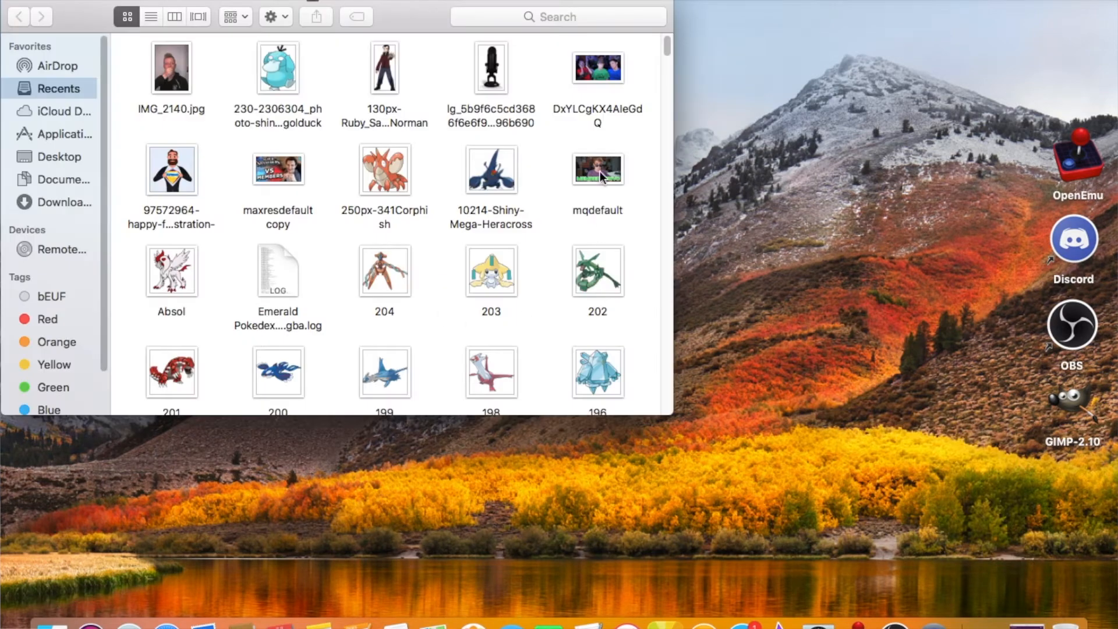
click(52, 183)
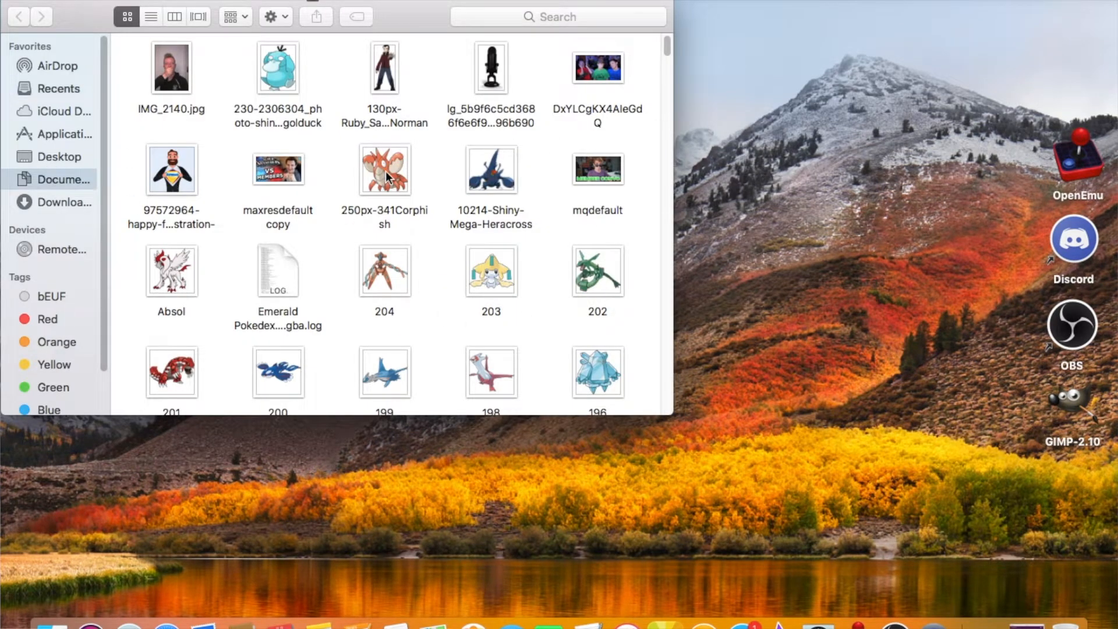
double_click(215, 178)
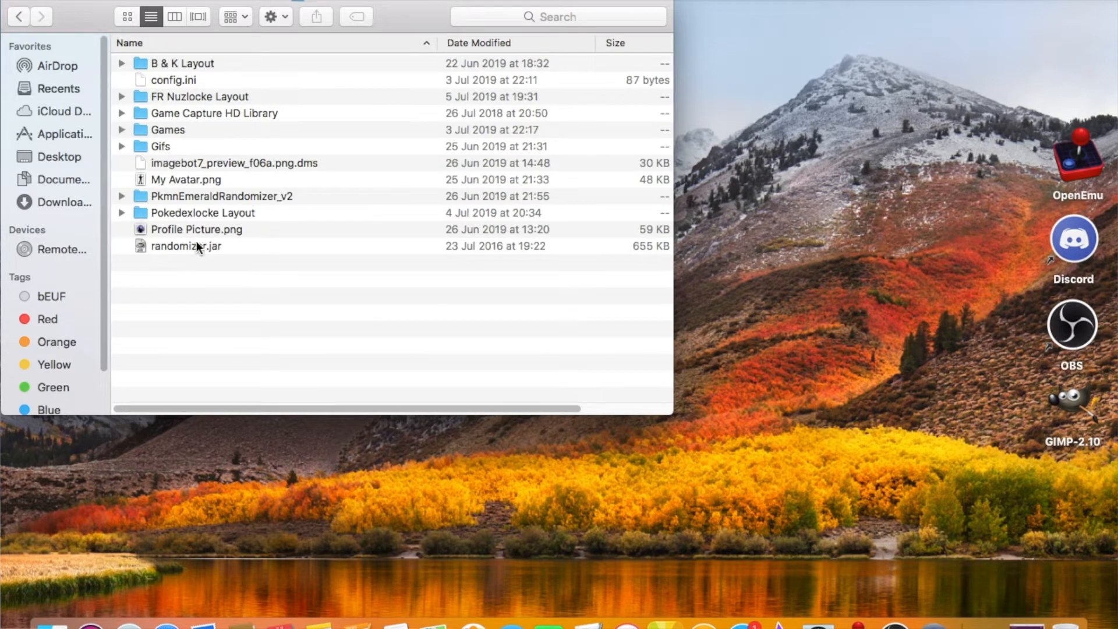
click(238, 251)
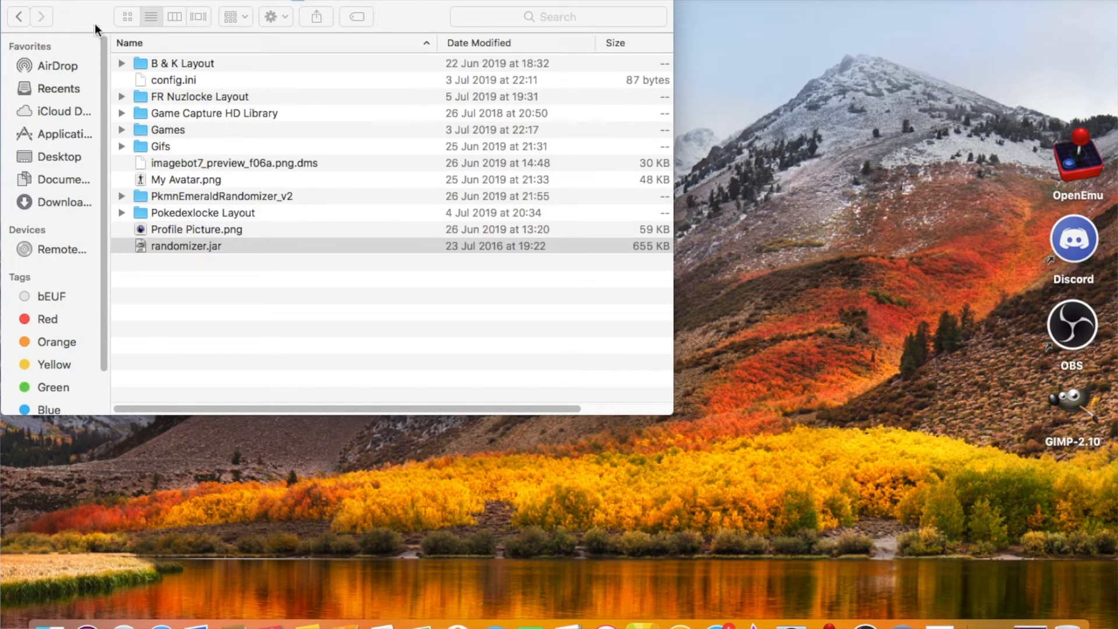
click(29, 1)
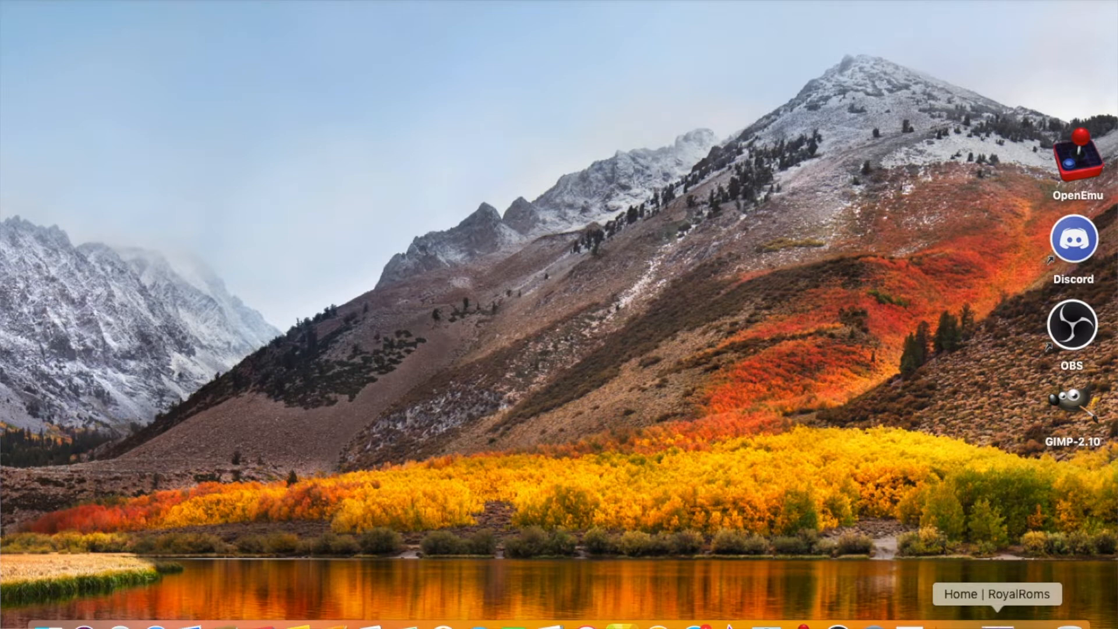
Search the RoyalRoms site for Pokemon, view the full ROM listing page and close the browser window.
click(997, 624)
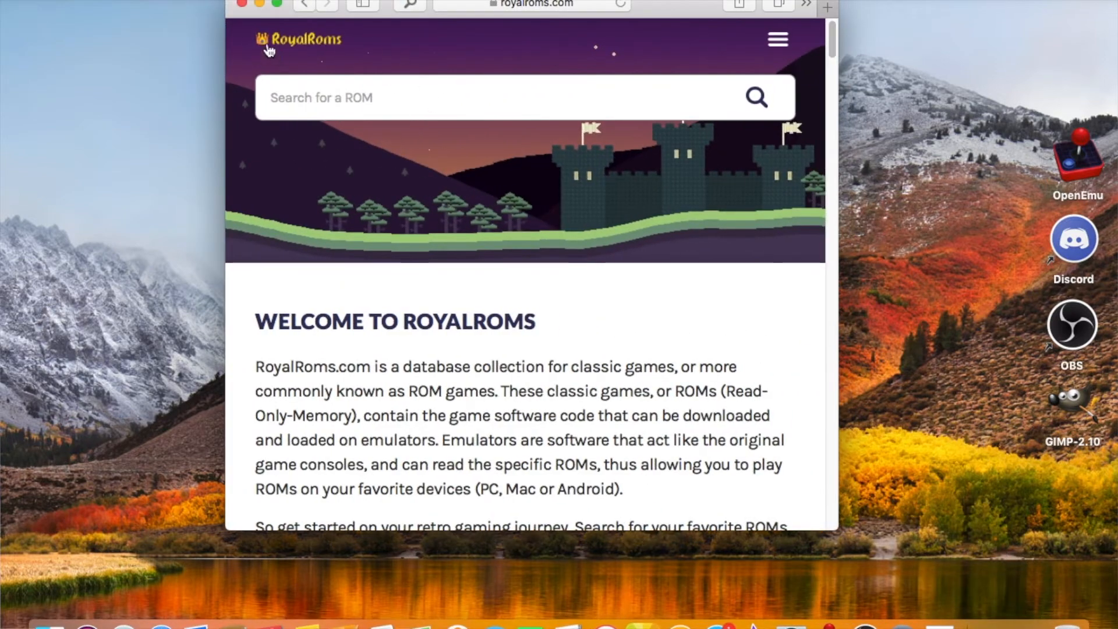
click(439, 116)
text(pokemon)
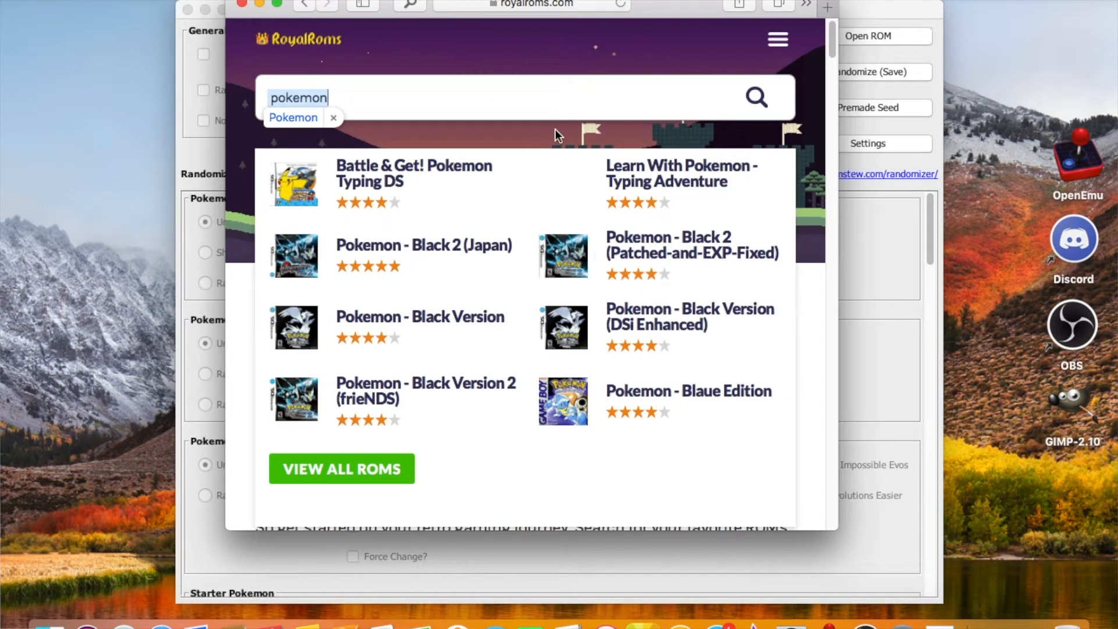
scroll(483, 345, down, 1)
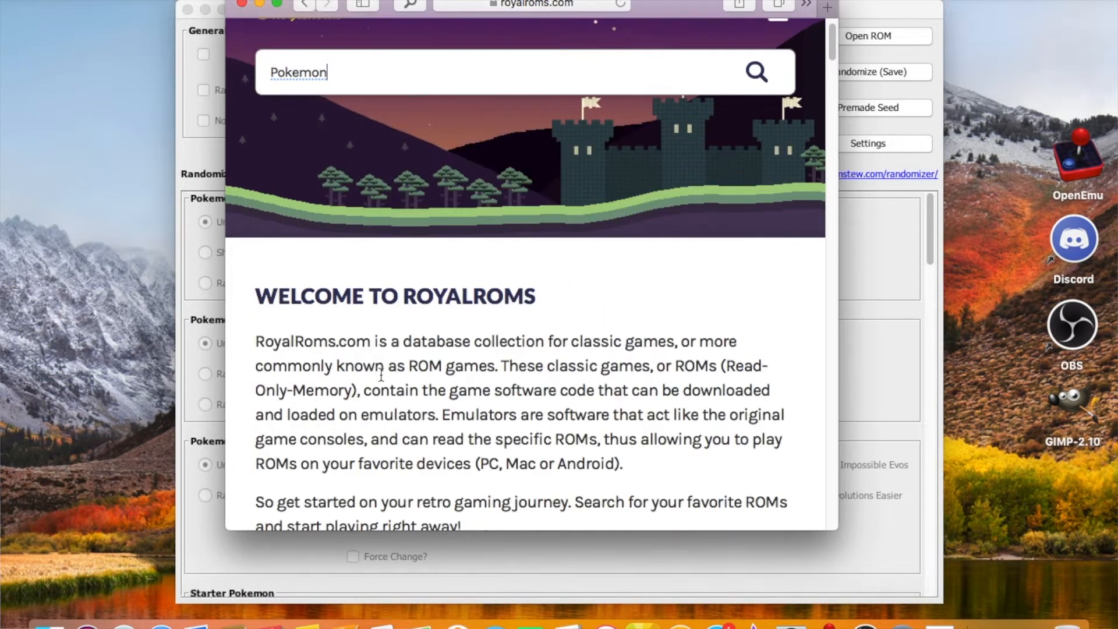
scroll(405, 333, up, 1)
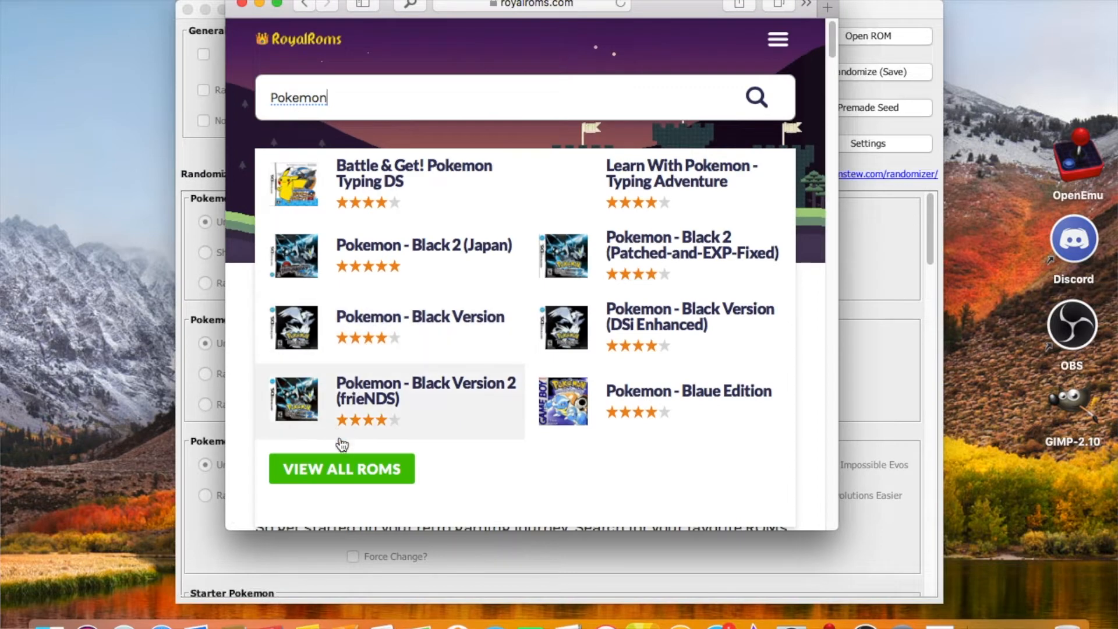
click(346, 475)
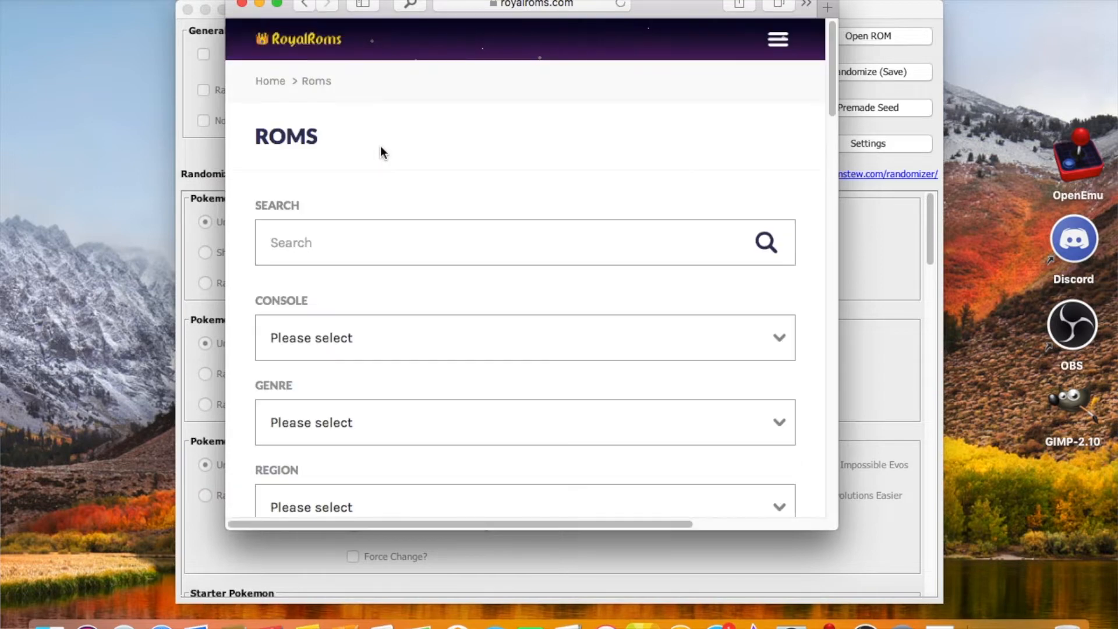
scroll(501, 274, down, 1)
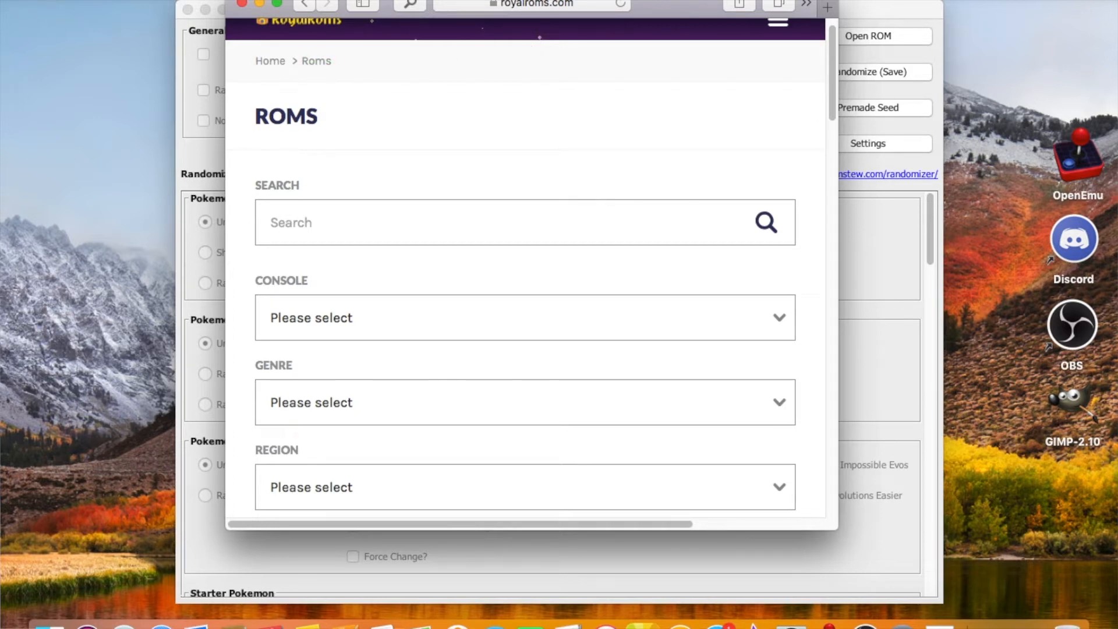
click(242, 5)
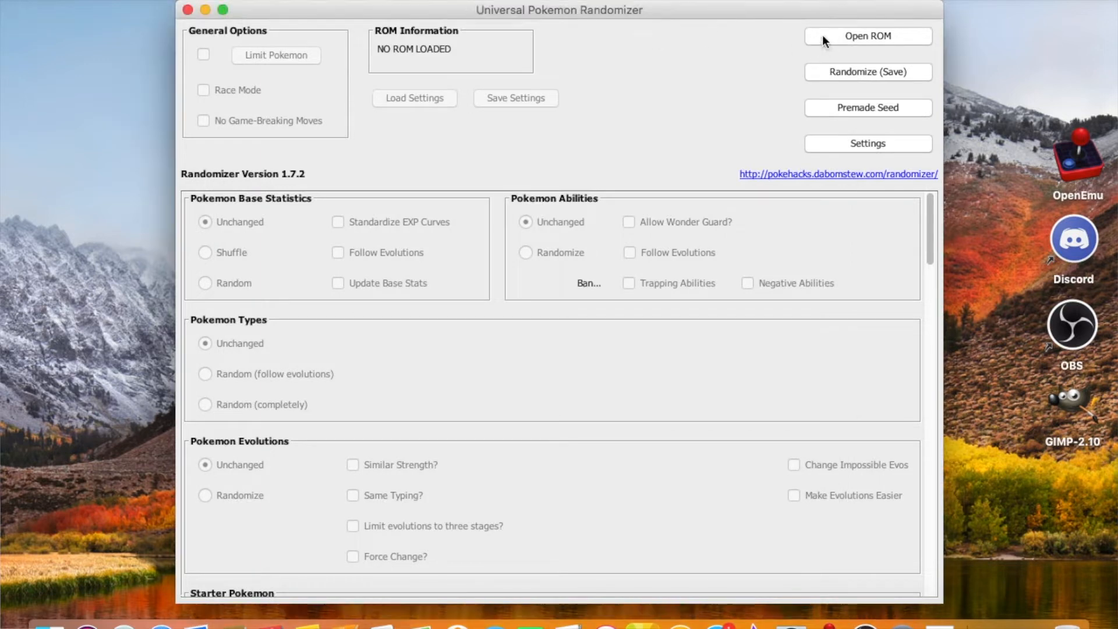
Load the 4840 - Pokemon - SoulSilver ROM from the Game ROMs folder into the randomizer and enlarge its window to full screen.
click(824, 37)
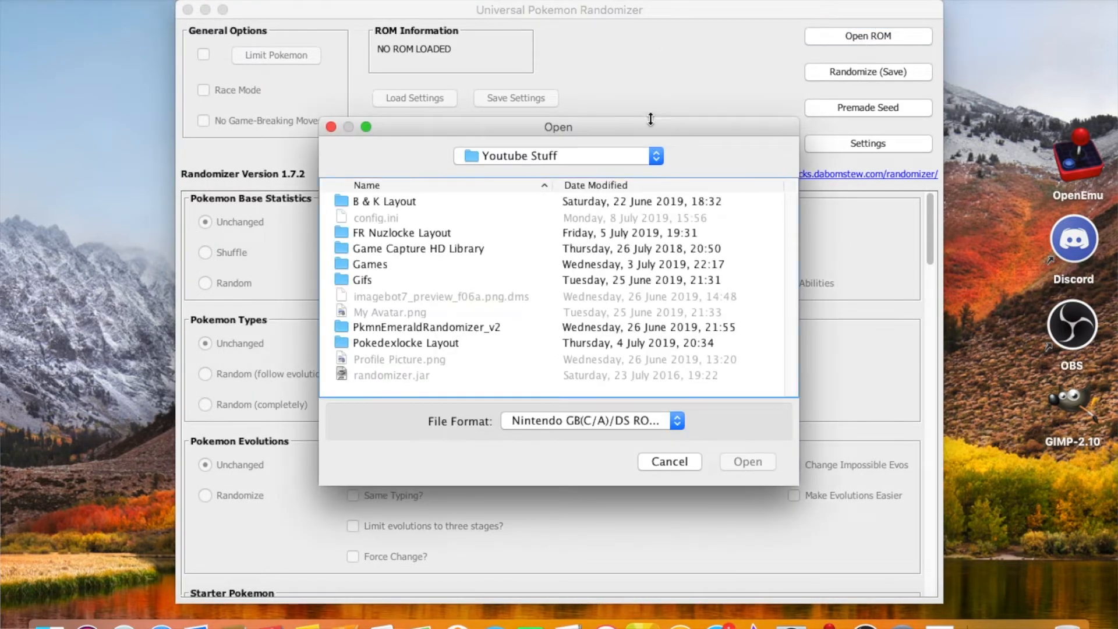
click(659, 159)
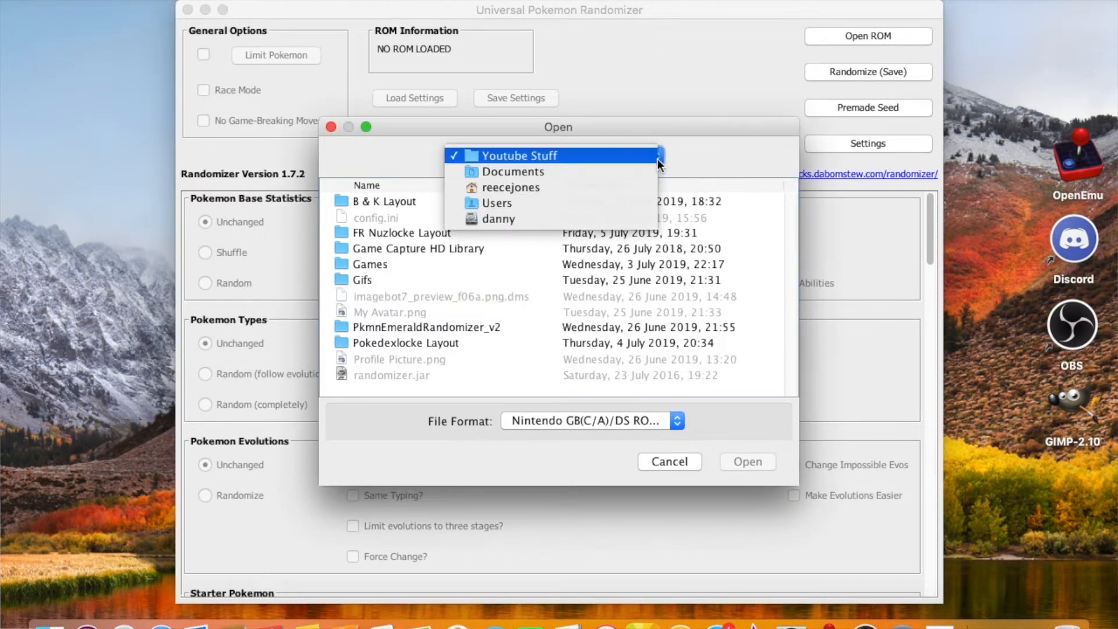
click(570, 171)
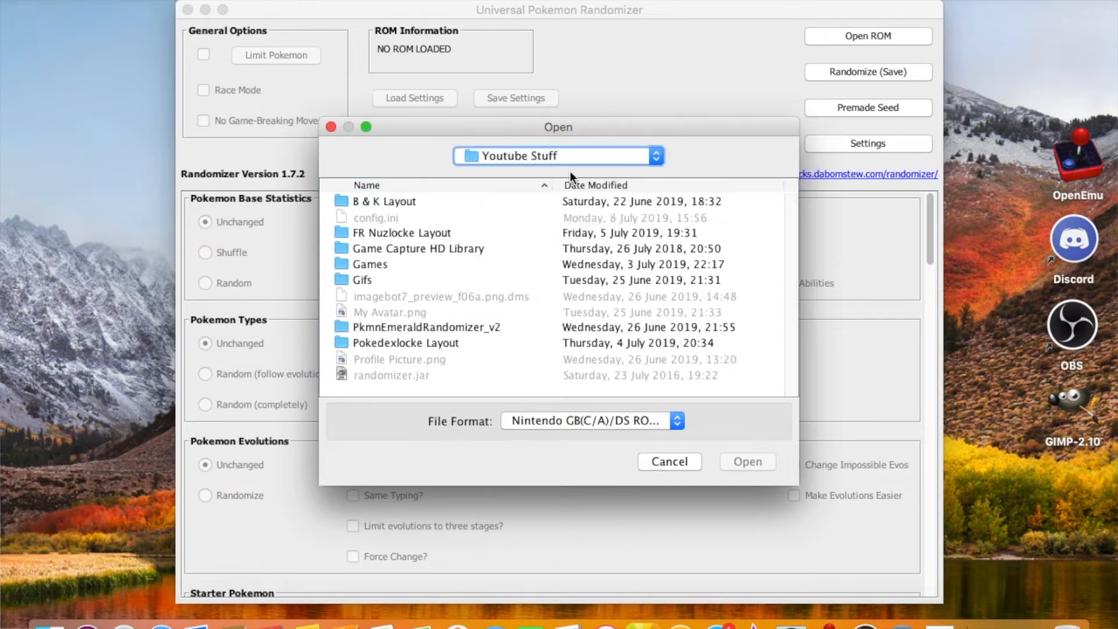
double_click(403, 251)
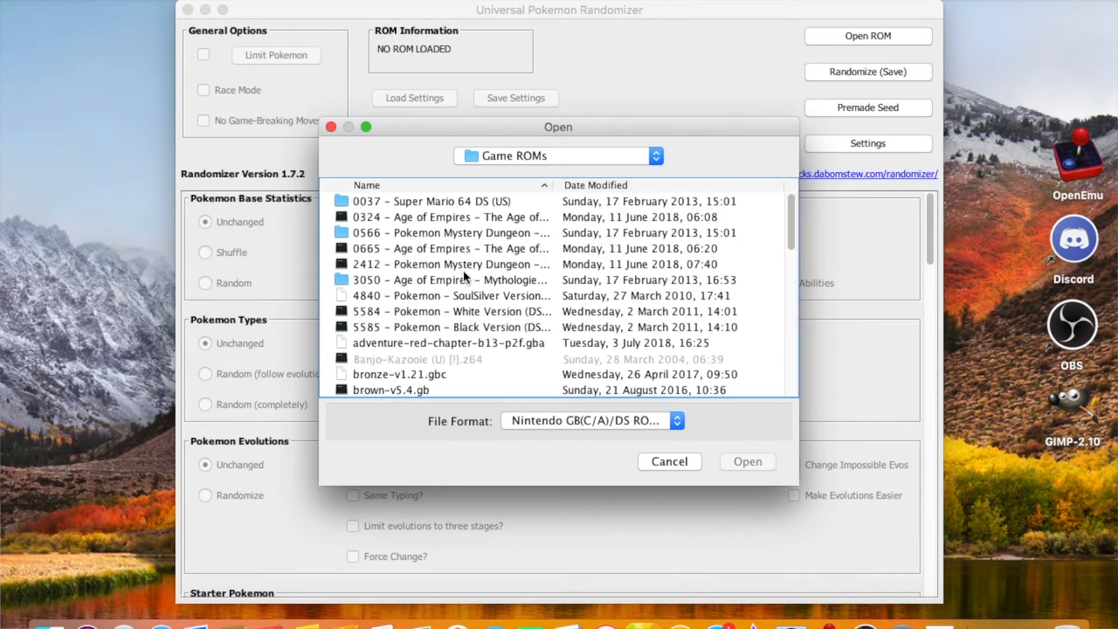
scroll(459, 274, down, 3)
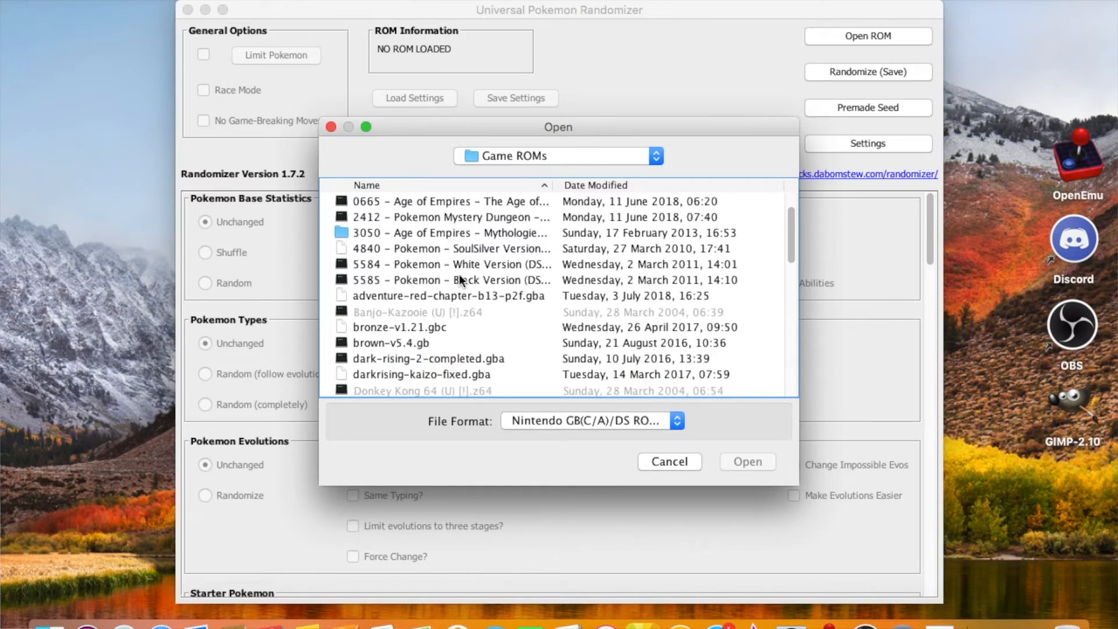
click(492, 248)
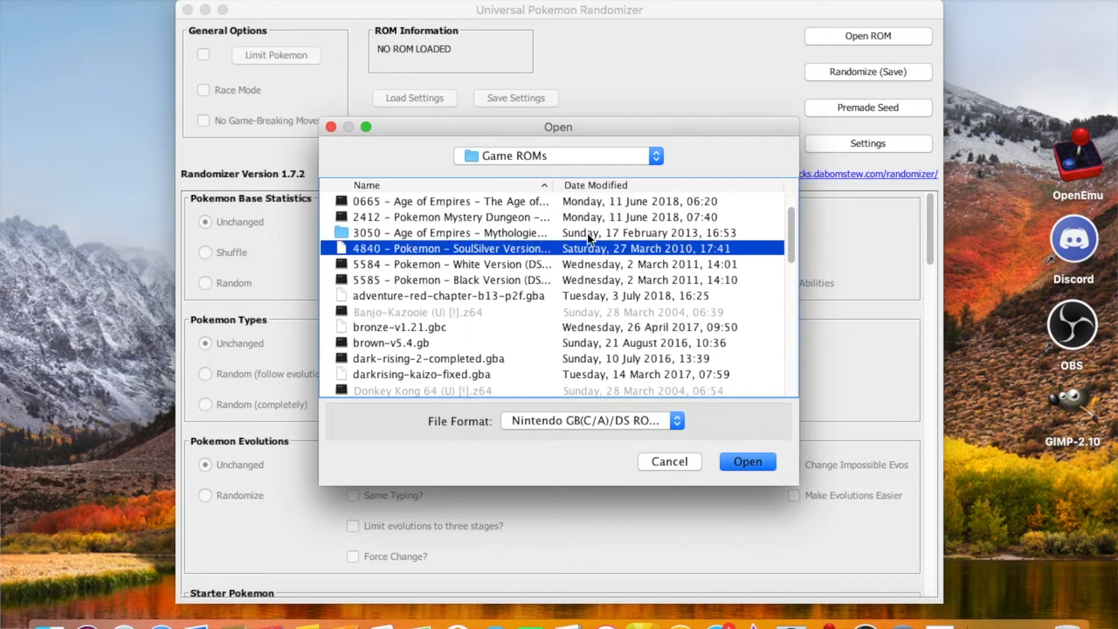
click(740, 460)
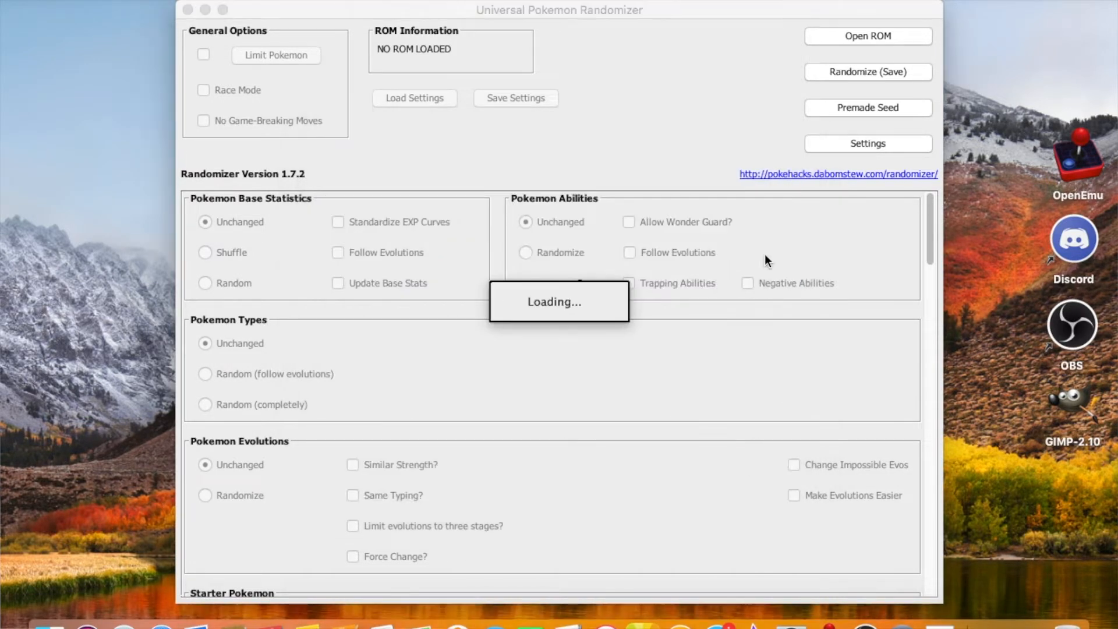
click(223, 9)
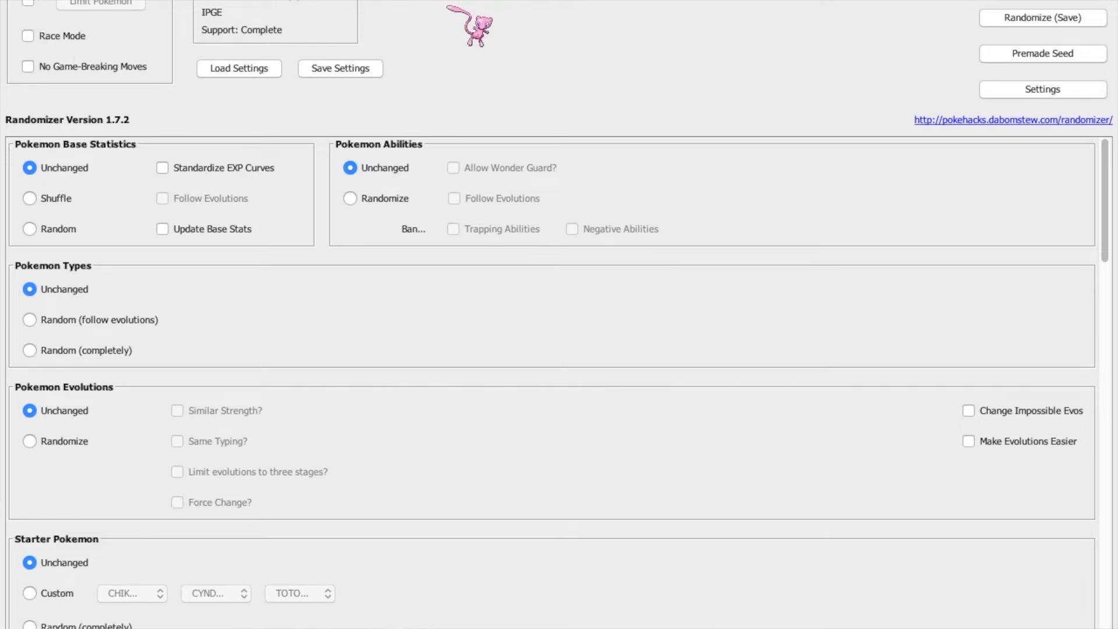
click(27, 1)
click(100, 3)
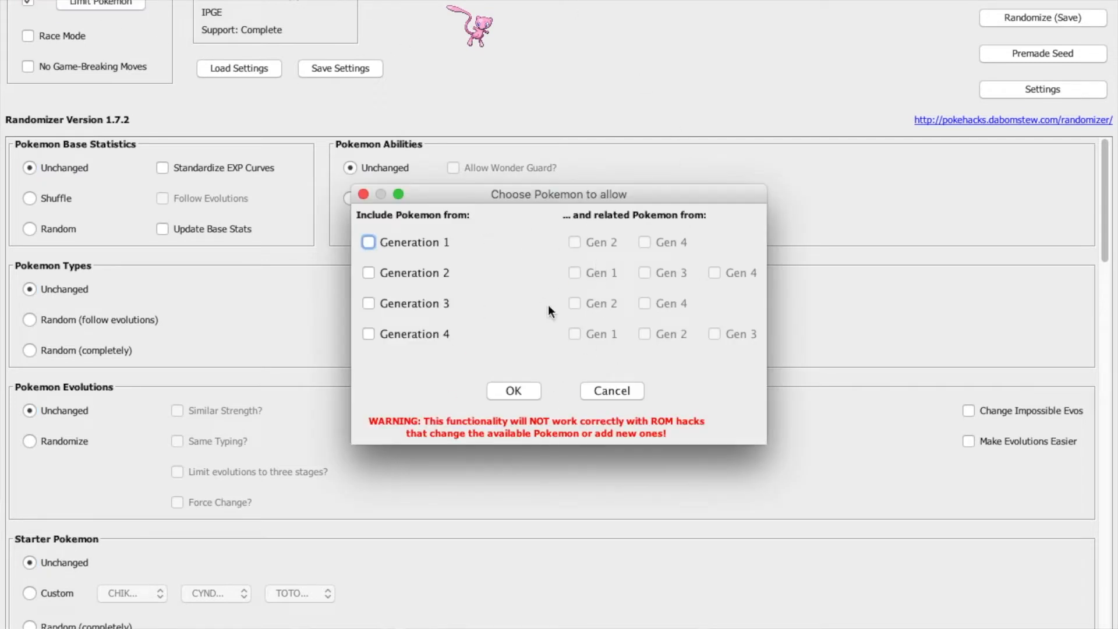
click(369, 242)
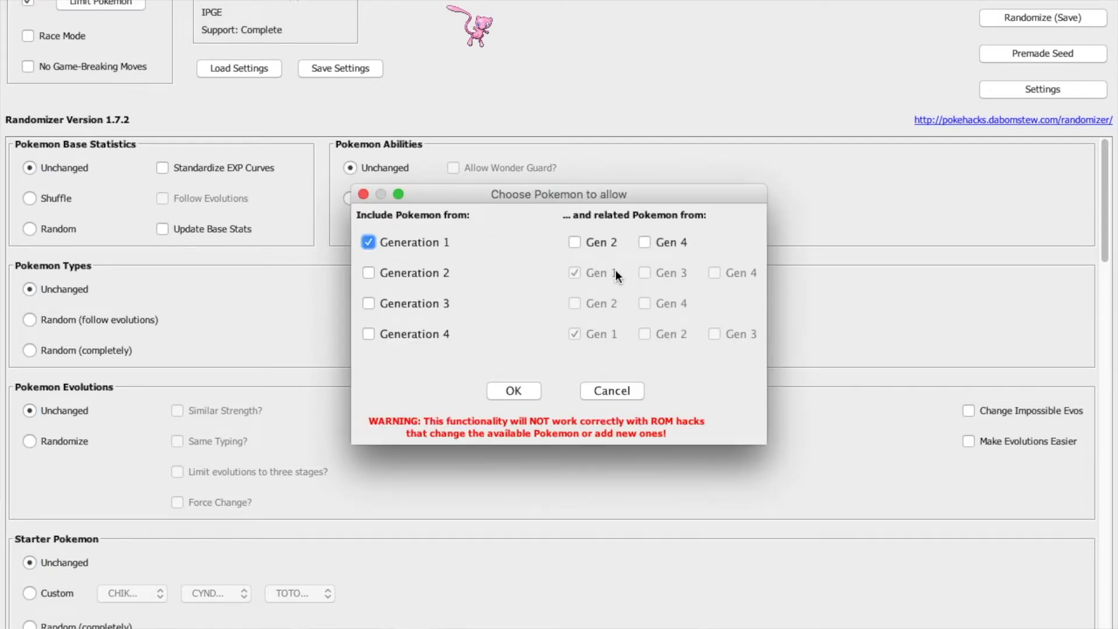
click(368, 241)
click(368, 302)
click(575, 304)
click(638, 302)
click(643, 304)
click(369, 303)
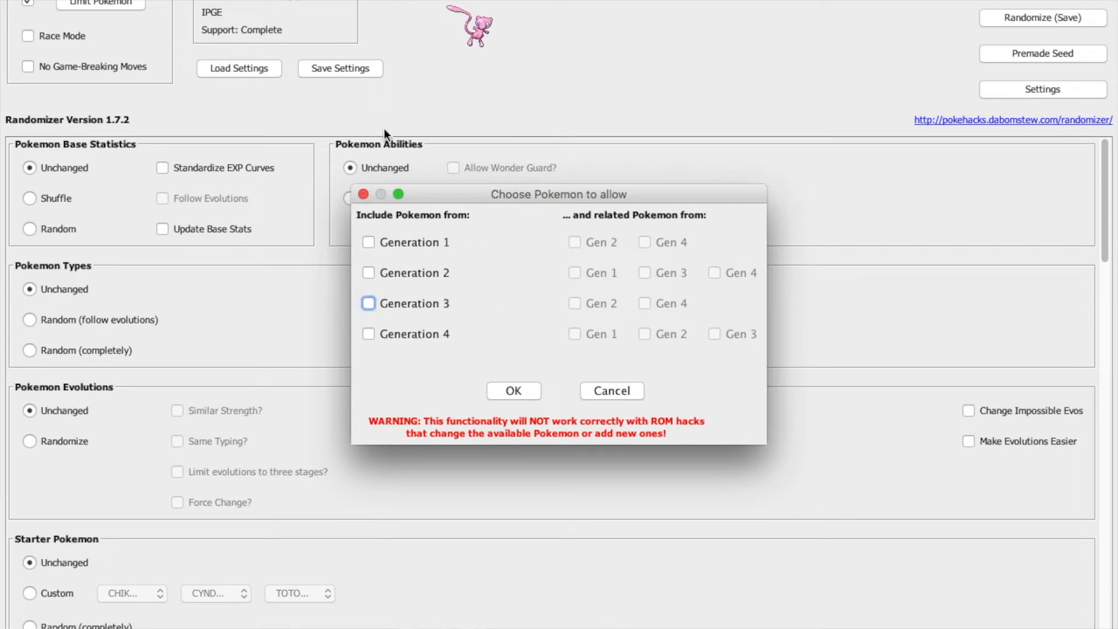
click(362, 194)
click(27, 3)
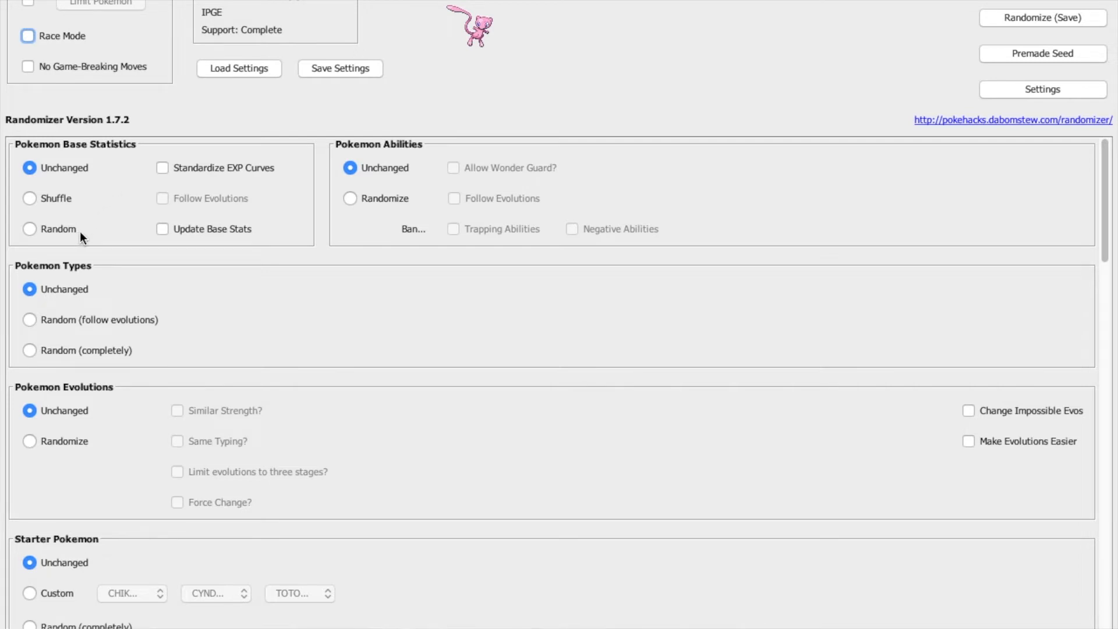
Set the Pokemon base statistics to Shuffle and enable Update Base Stats.
click(34, 199)
click(35, 230)
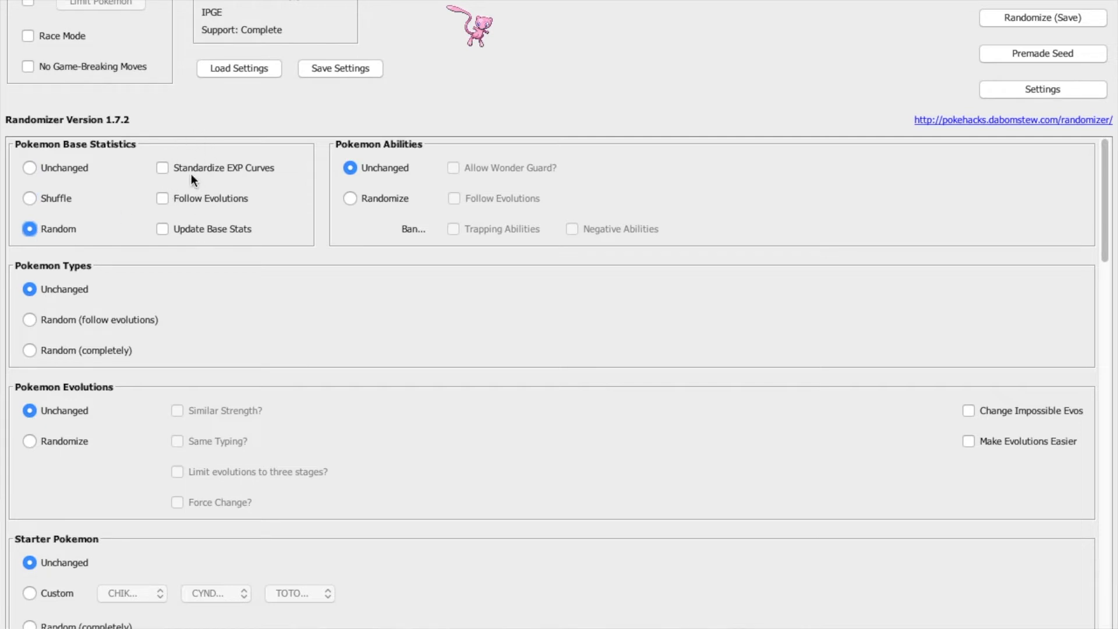
click(170, 223)
click(32, 198)
Randomize Pokemon abilities with negative abilities banned, and enable Change Impossible Evos and Make Evolutions Easier.
click(350, 199)
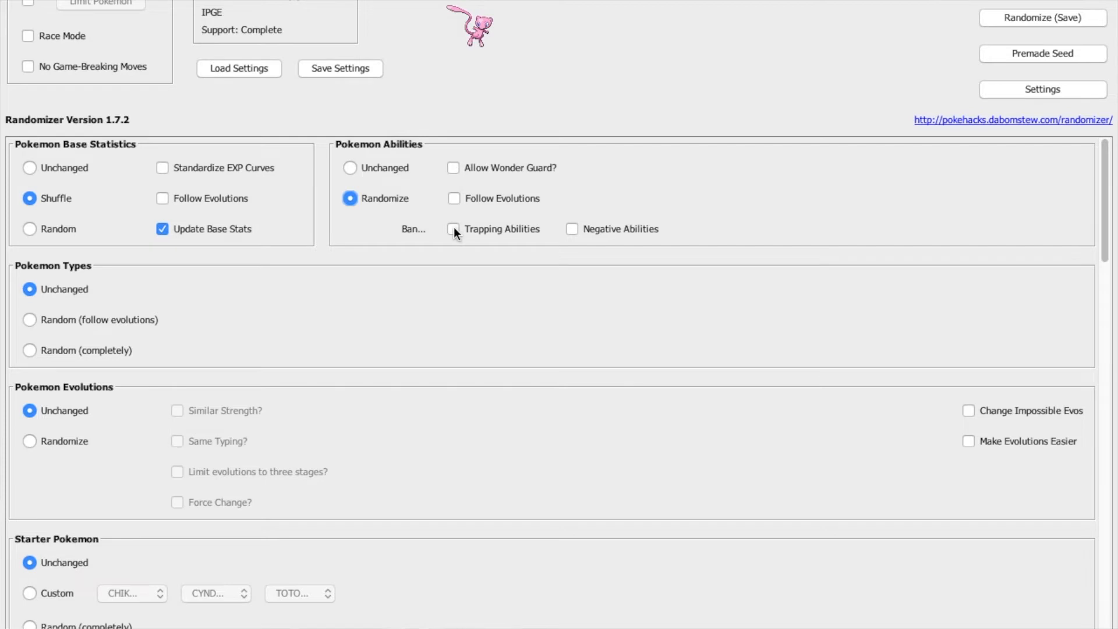
click(574, 229)
click(969, 411)
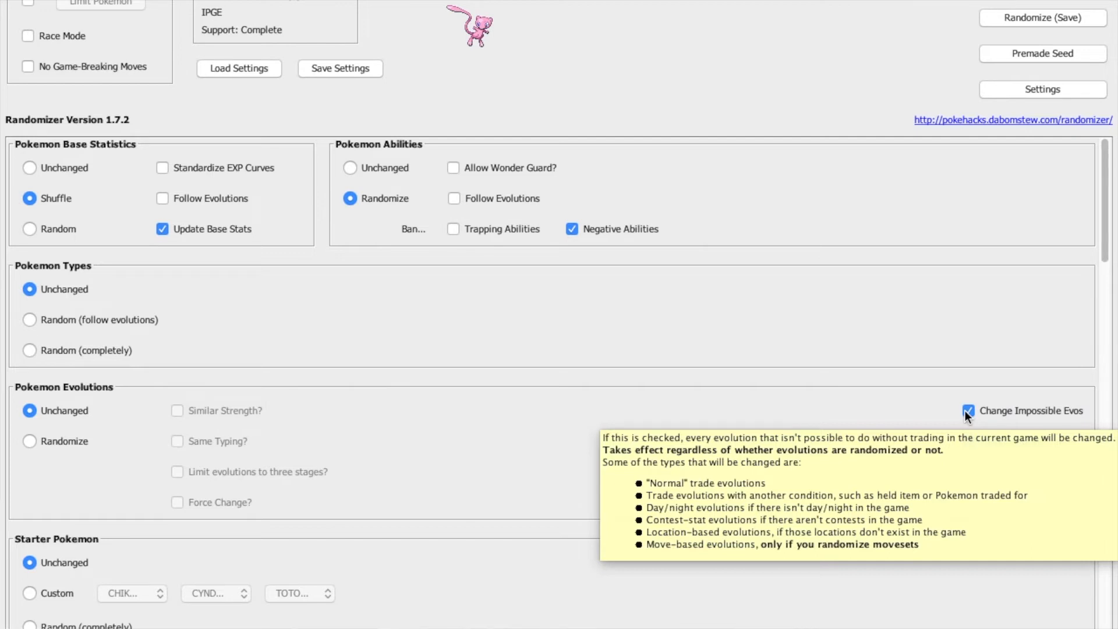
click(969, 441)
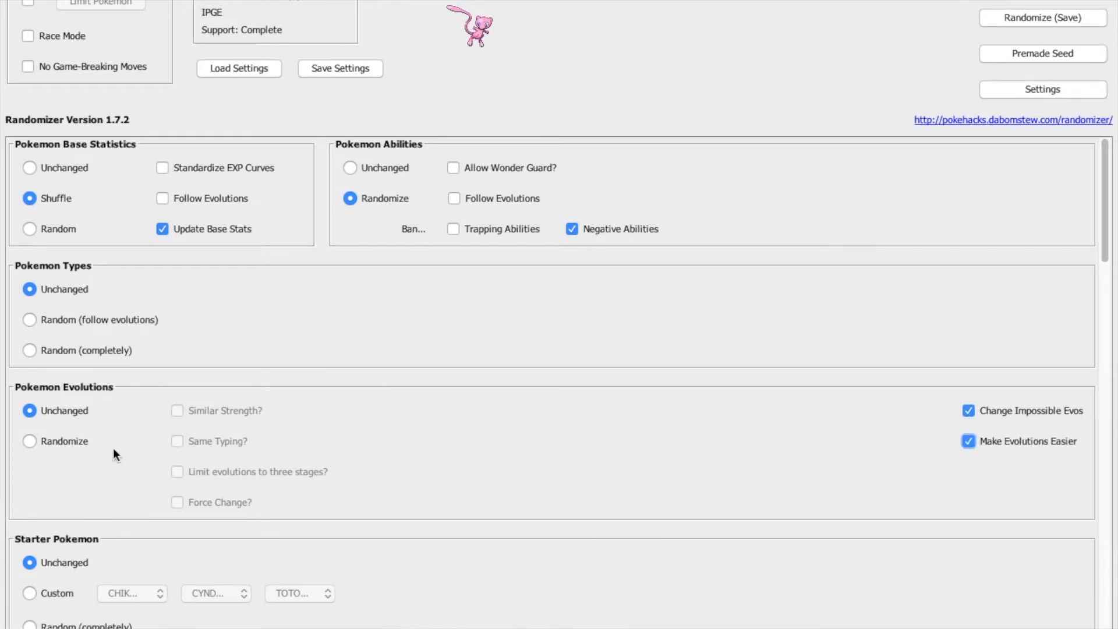
Choose Custom for the starter Pokemon and set the three starters to Totodile, Sneasel and Seedot.
scroll(316, 345, down, 5)
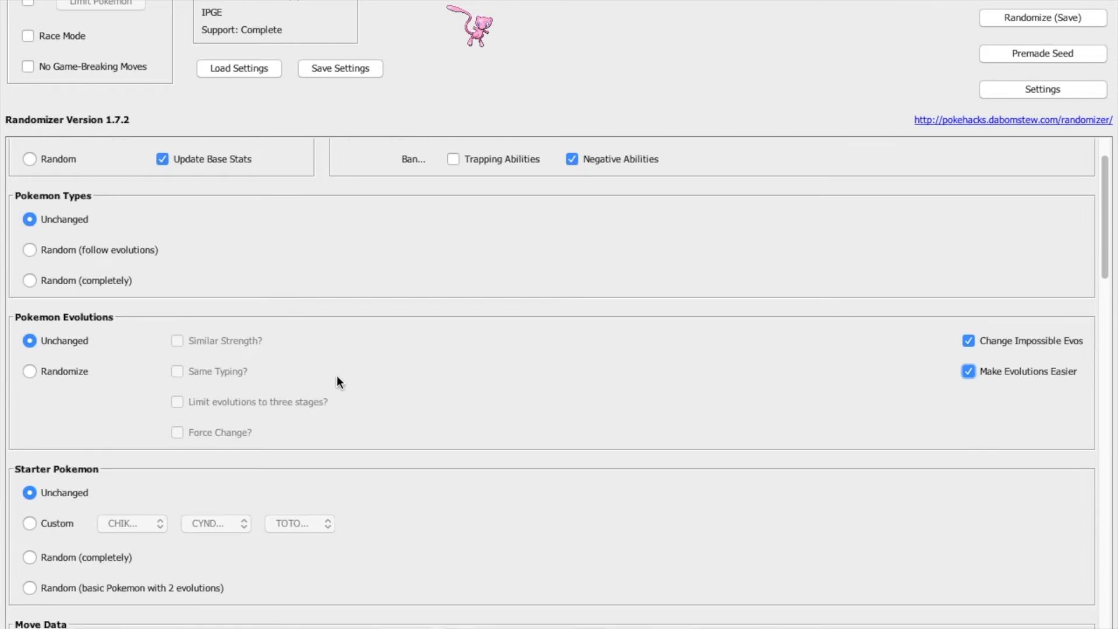
click(26, 468)
click(161, 467)
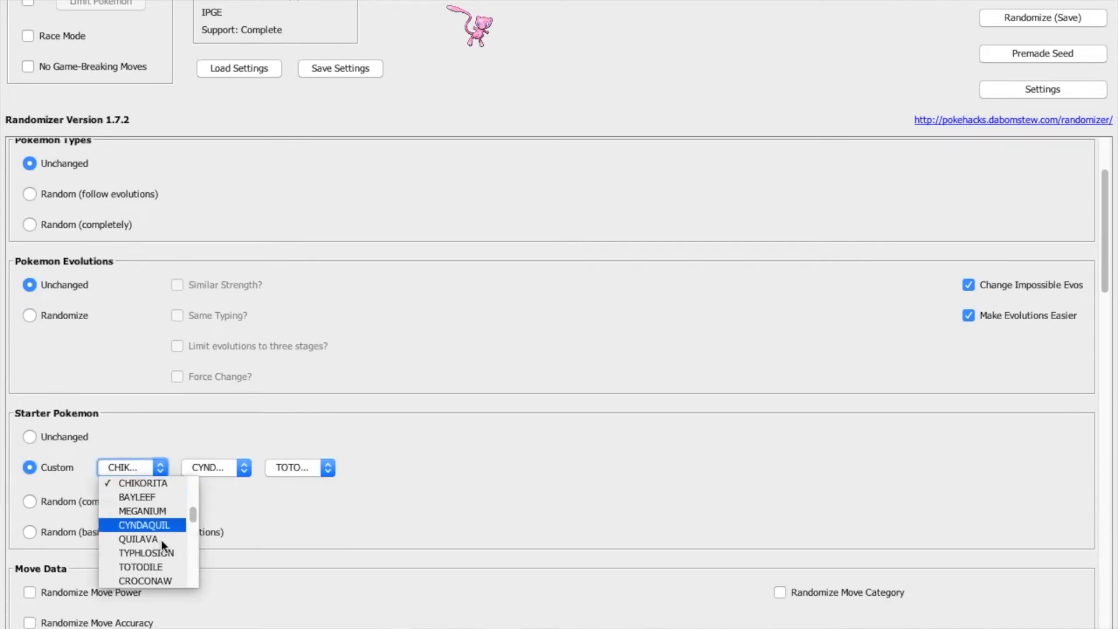
click(160, 565)
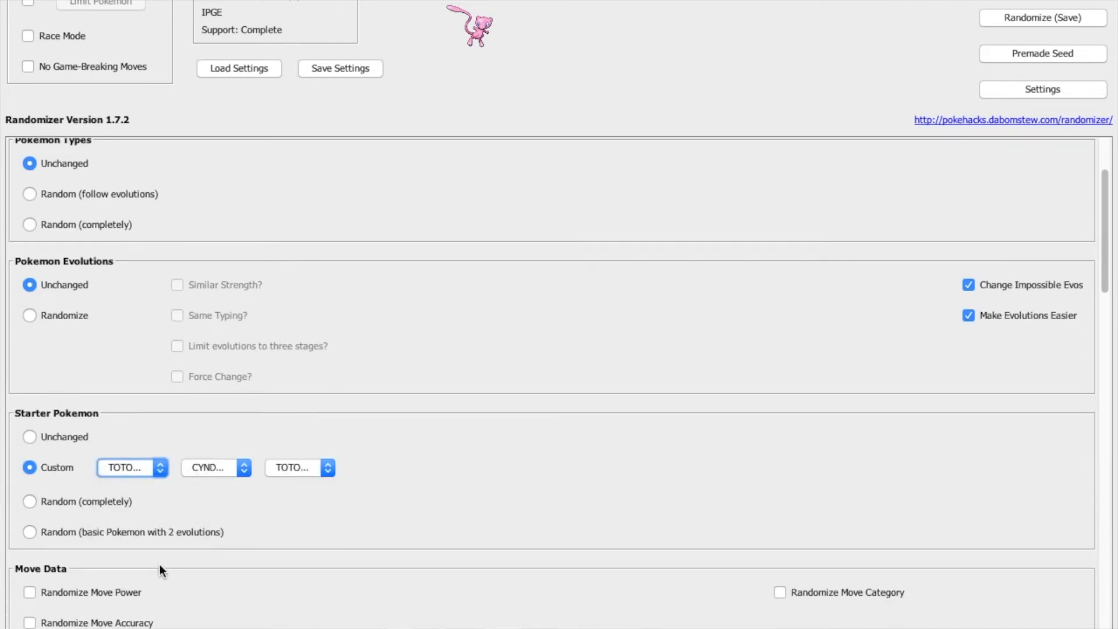
click(235, 473)
scroll(232, 530, down, 18)
click(230, 551)
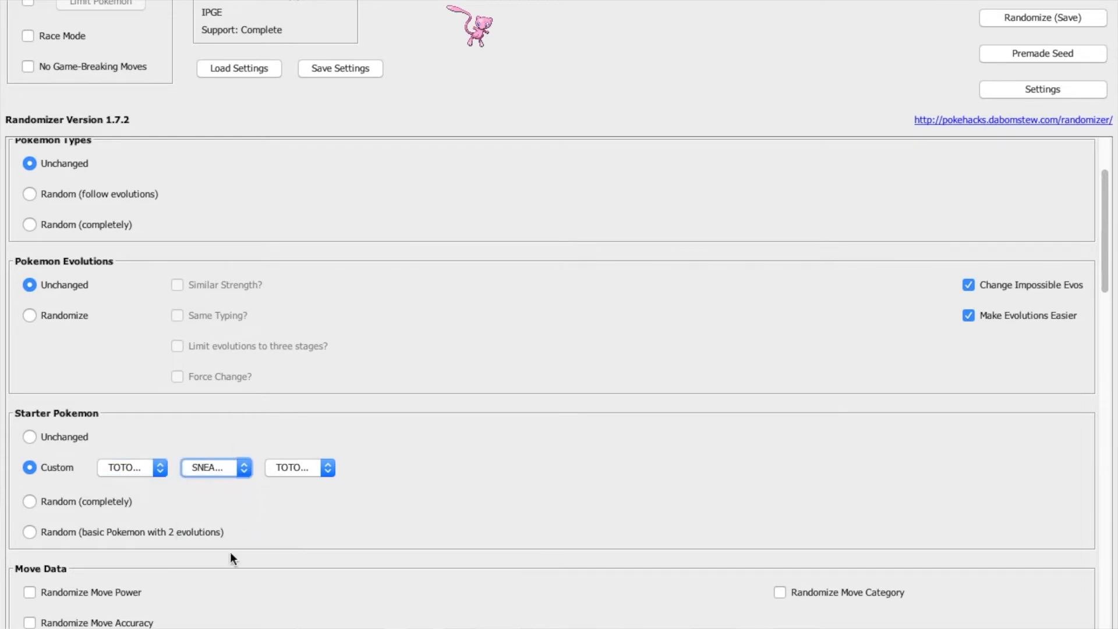
click(327, 467)
scroll(317, 533, down, 20)
scroll(316, 532, down, 15)
click(293, 568)
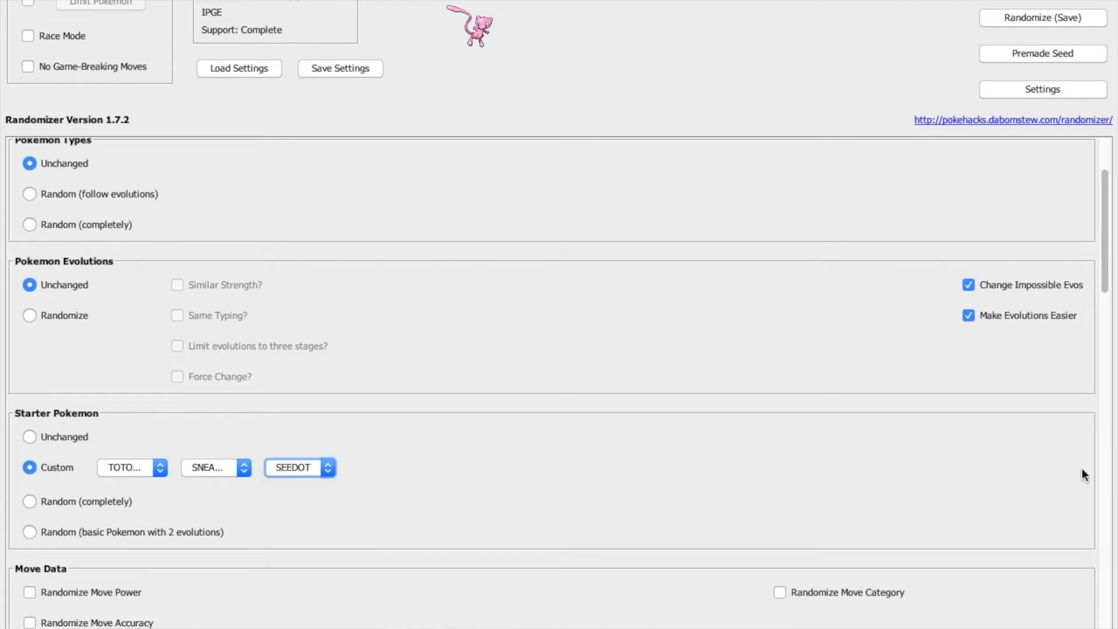
Set the starter Pokemon to Random (completely) and enable Update Moves in the move data.
click(31, 502)
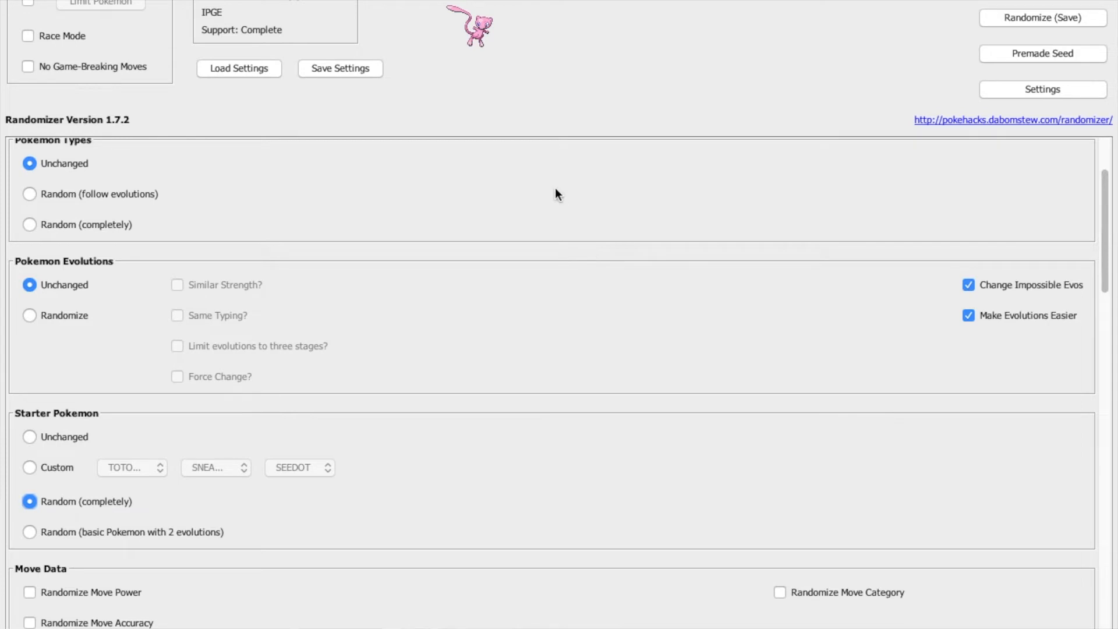
scroll(549, 331, down, 5)
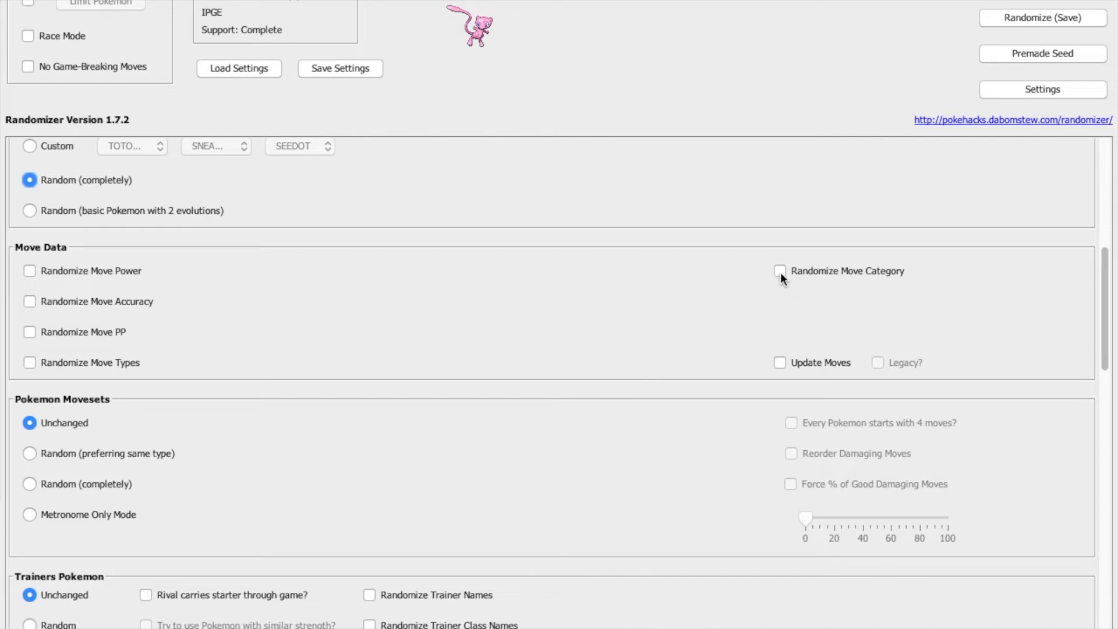
mouse_move(780, 272)
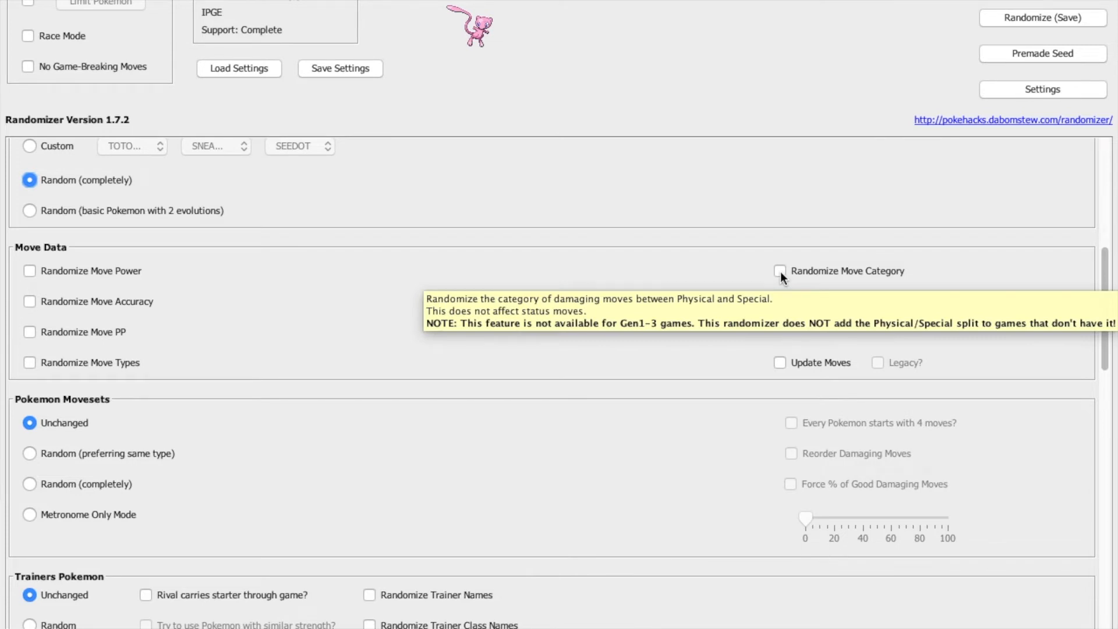
click(779, 363)
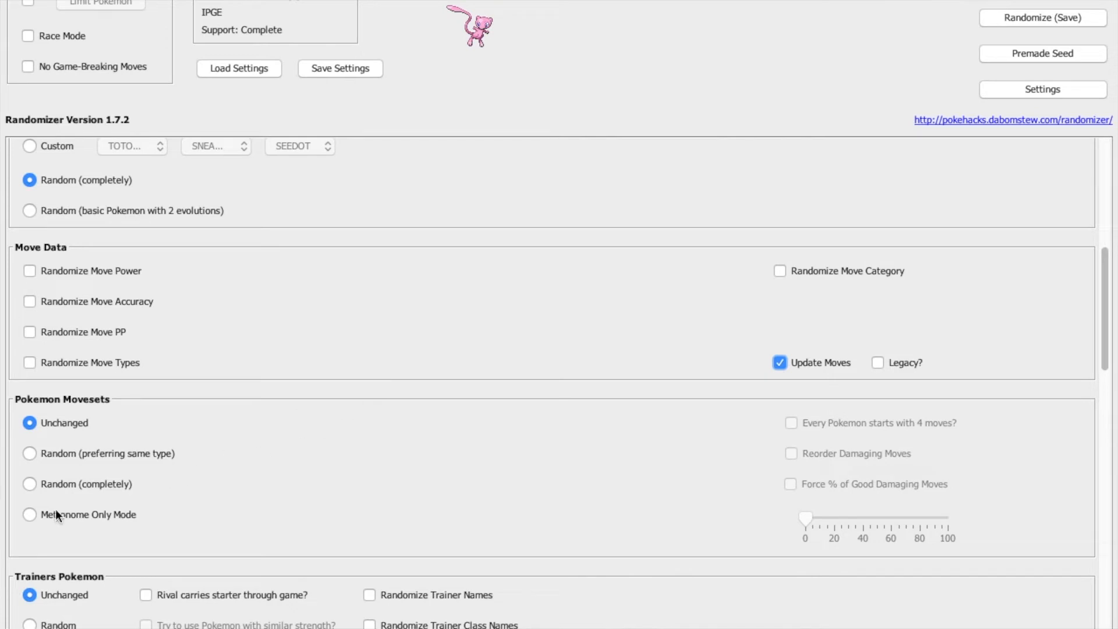
Try Metronome Only Mode for the Pokemon movesets and set them back to Unchanged.
click(29, 515)
click(30, 423)
scroll(321, 422, up, 10)
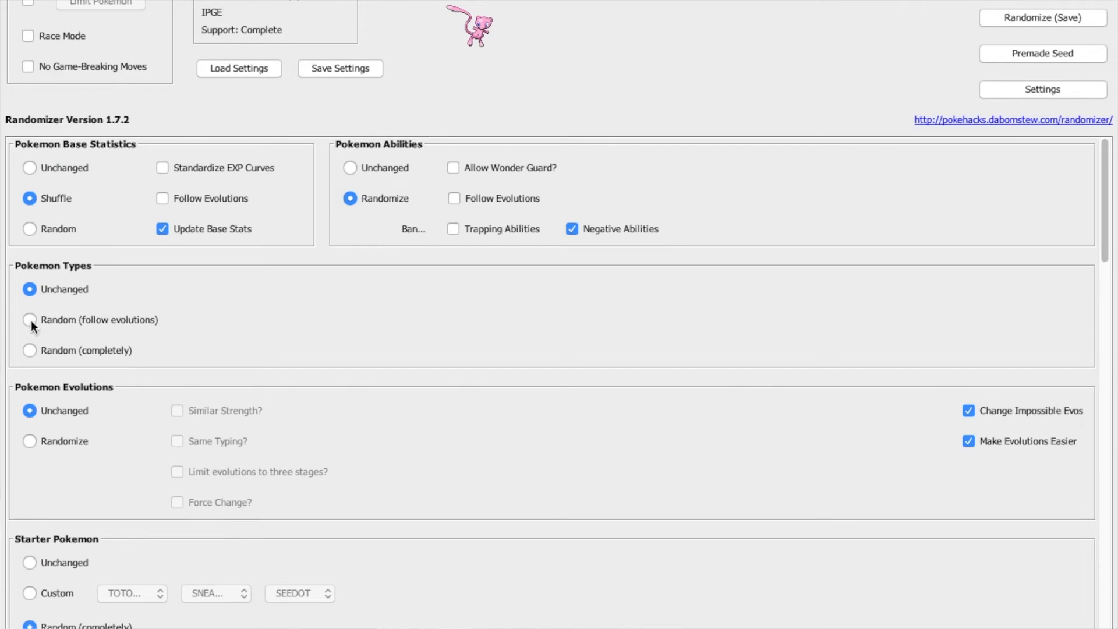
scroll(207, 402, down, 8)
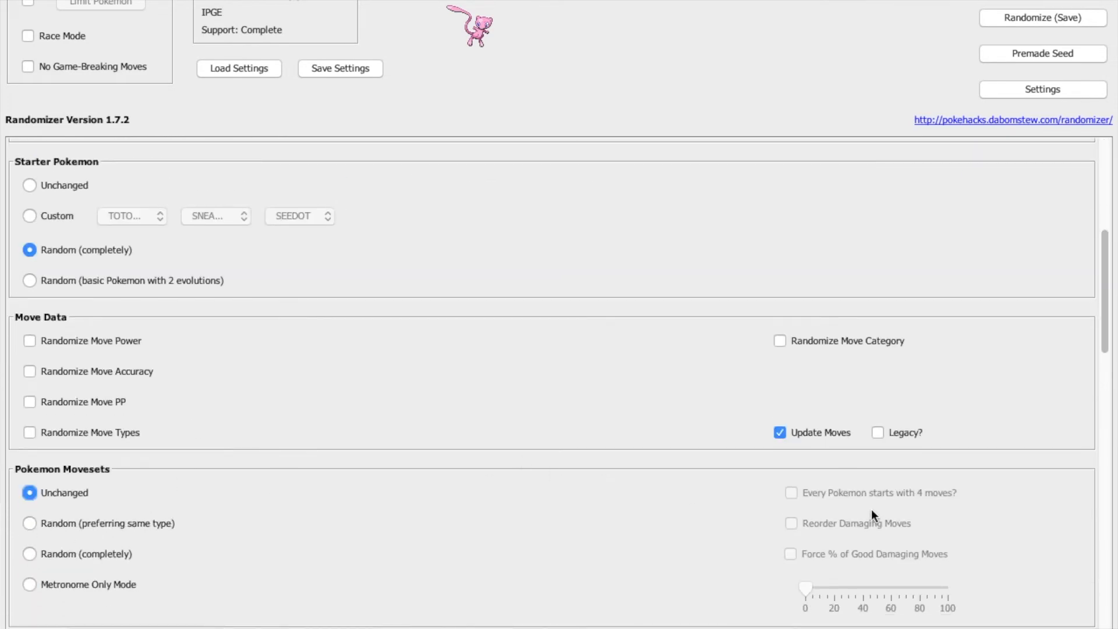
Set the trainers' Pokemon to Random, make the rival carry the starter, and randomize trainer names and trainer class names.
scroll(378, 473, down, 6)
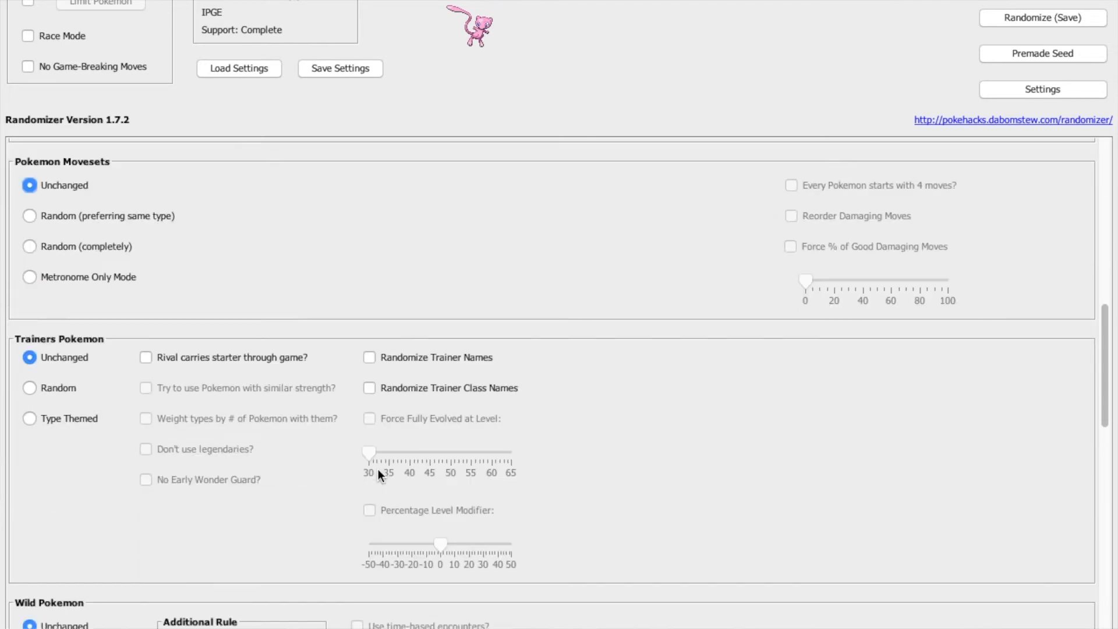
scroll(308, 467, down, 3)
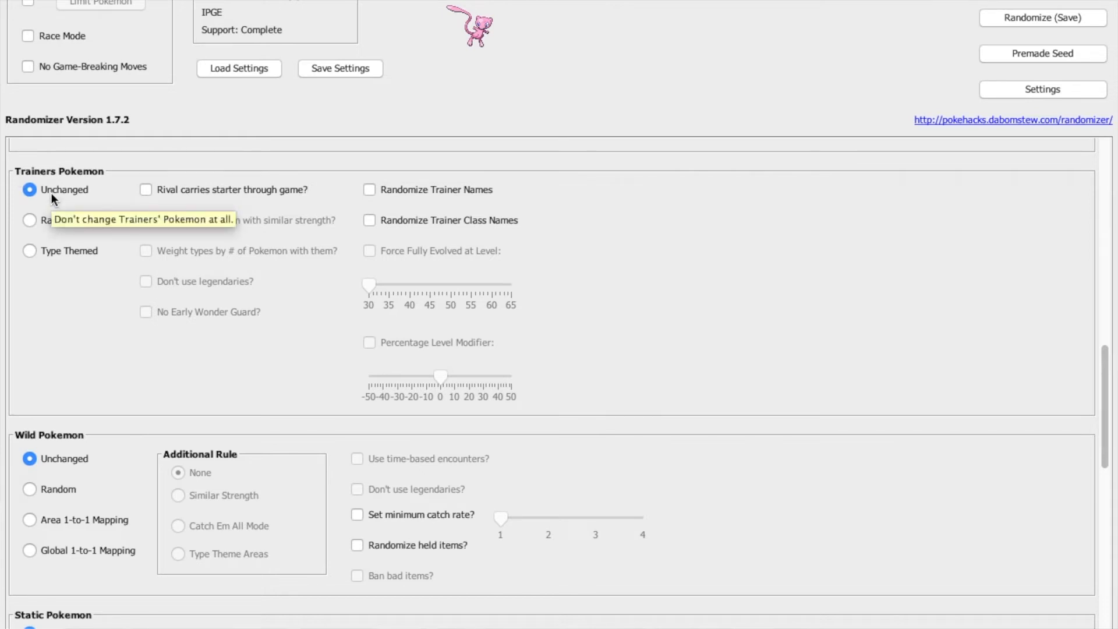
click(29, 220)
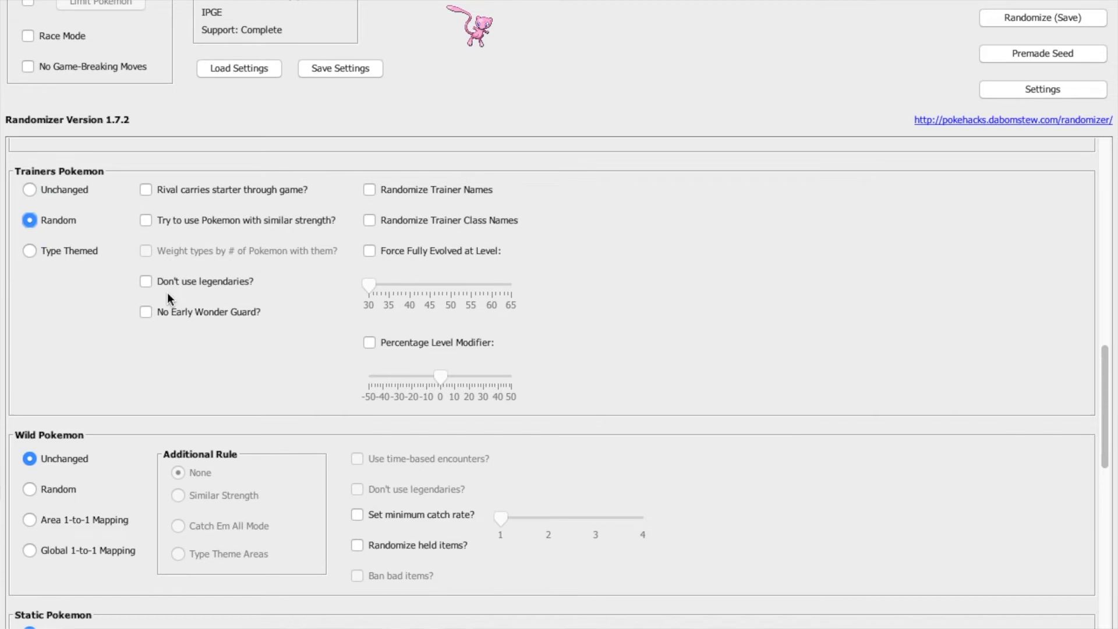
click(145, 189)
click(369, 190)
Force trainers' Pokemon to be fully evolved at level 50 and set their percentage level modifier to 20.
click(369, 252)
drag(368, 286, 448, 317)
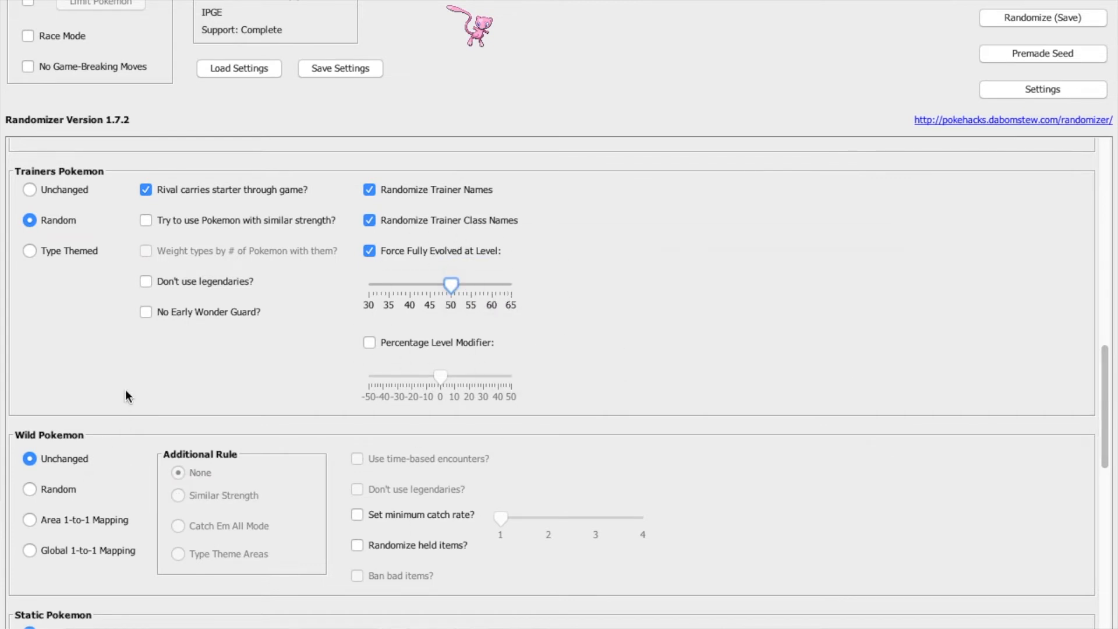
scroll(125, 396, down, 1)
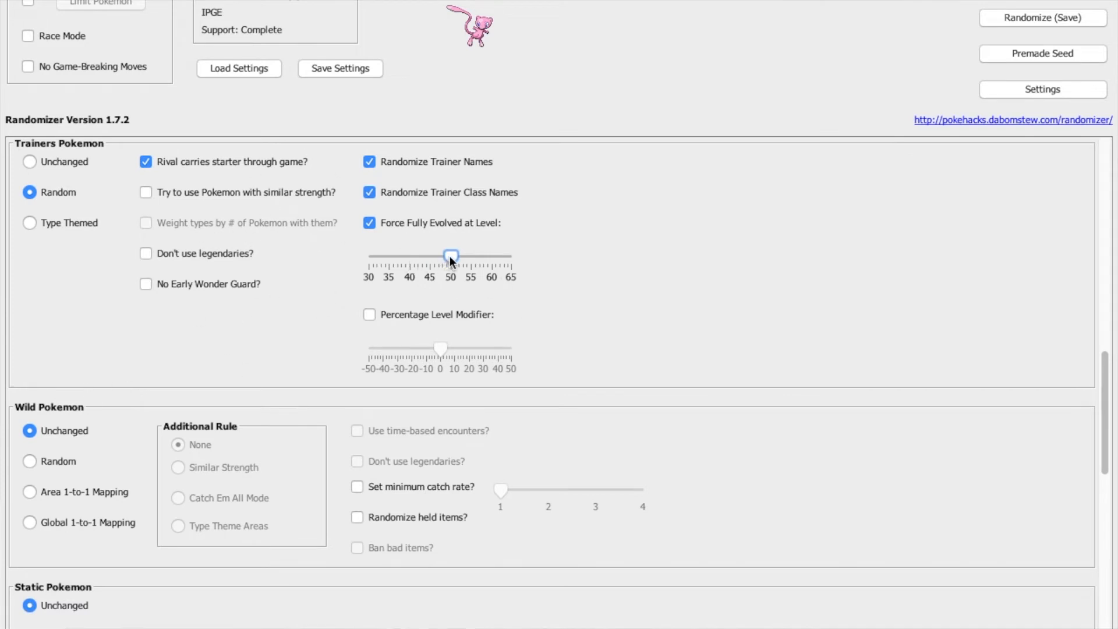
mouse_move(450, 256)
mouse_down()
mouse_move(564, 284)
mouse_move(449, 278)
mouse_up()
click(369, 315)
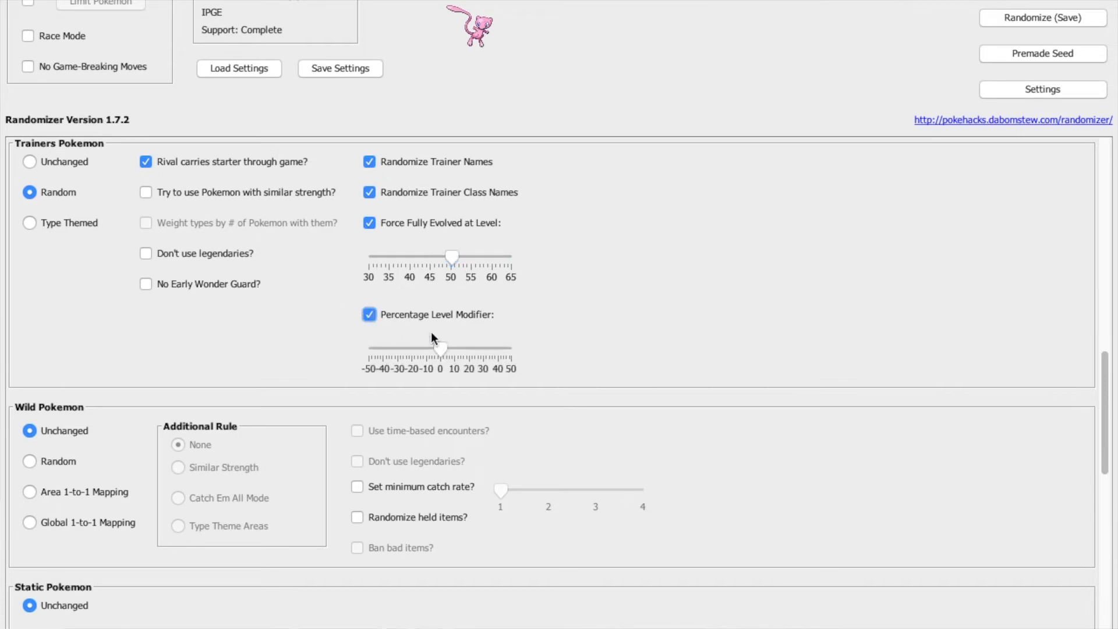
drag(441, 357, 467, 381)
Set wild Pokemon to Random and randomize their held items with bad items banned.
click(29, 462)
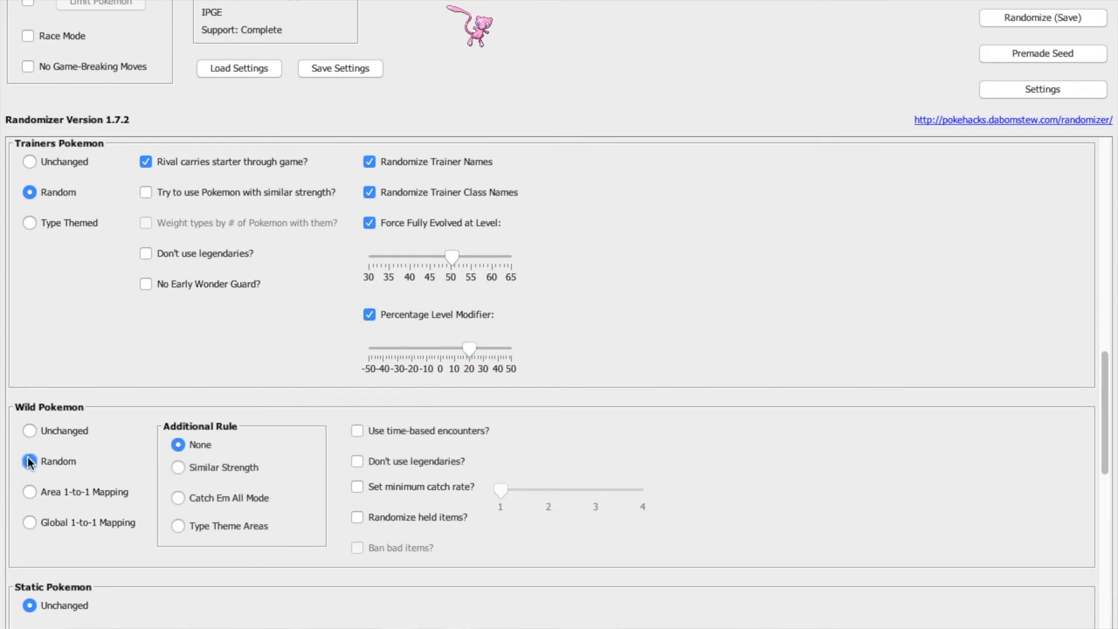
scroll(269, 332, down, 3)
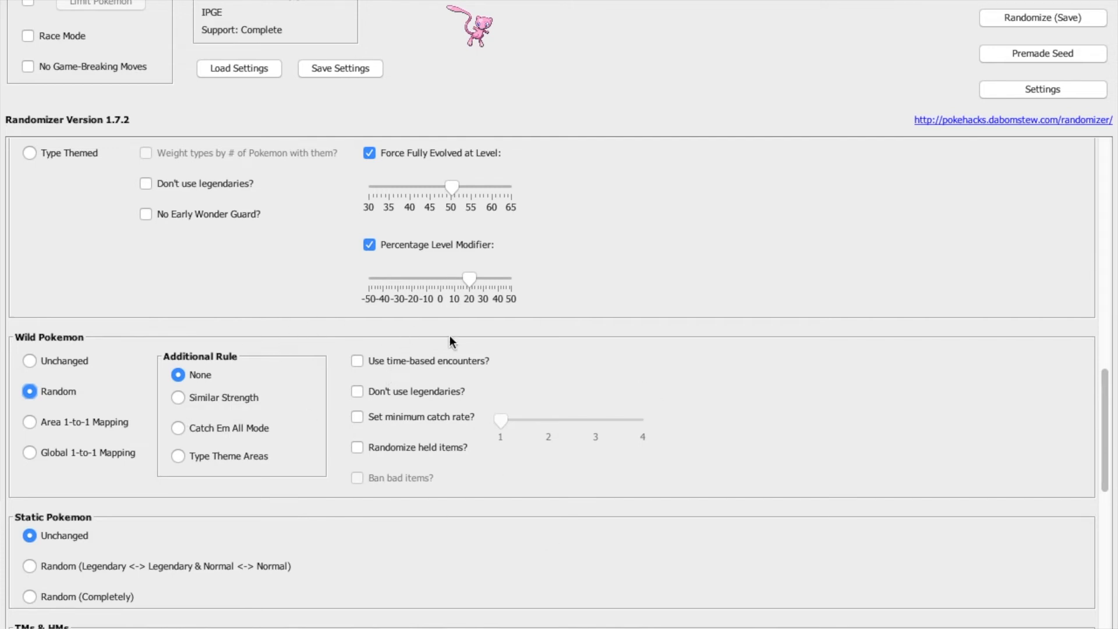
click(357, 448)
click(357, 479)
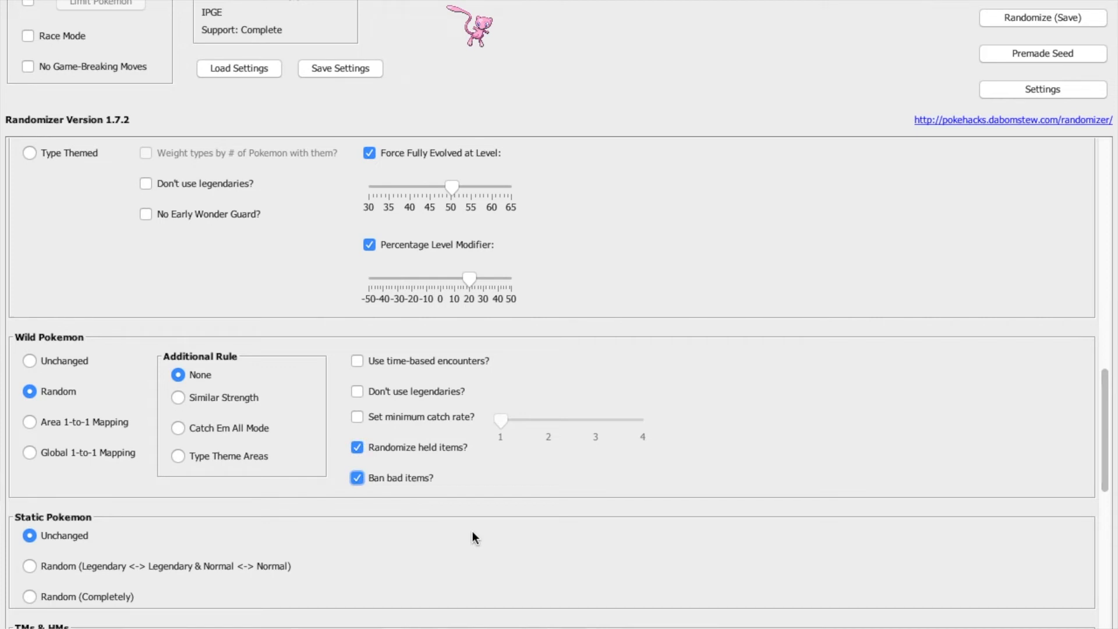
Try out different minimum catch rate levels for wild Pokemon and turn the option back off.
click(358, 417)
drag(501, 420, 459, 582)
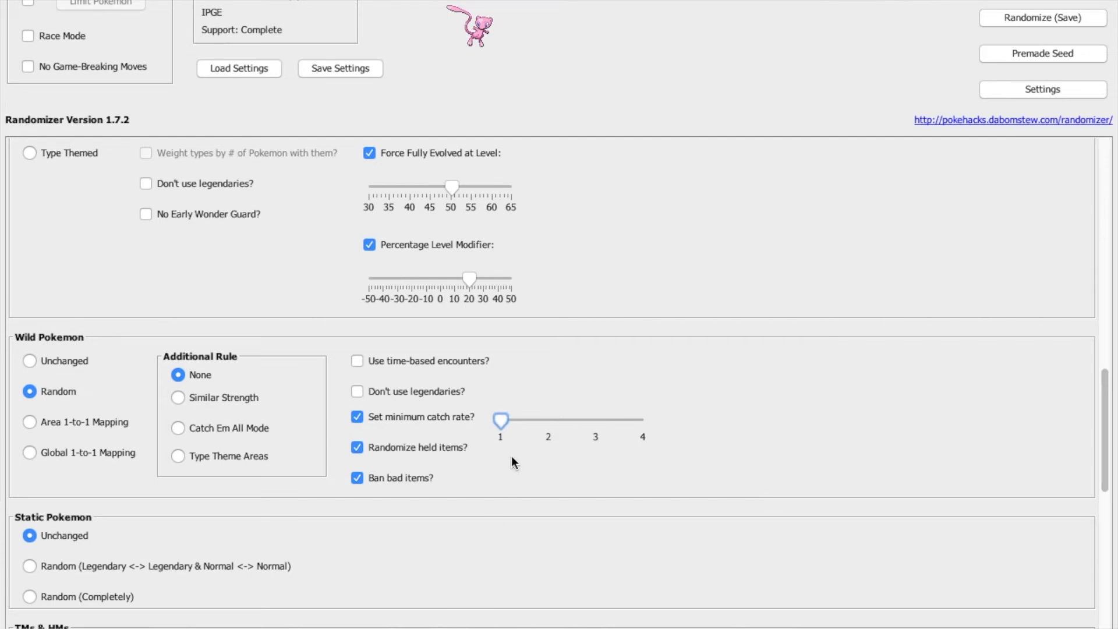
click(550, 418)
click(591, 425)
click(493, 419)
click(358, 417)
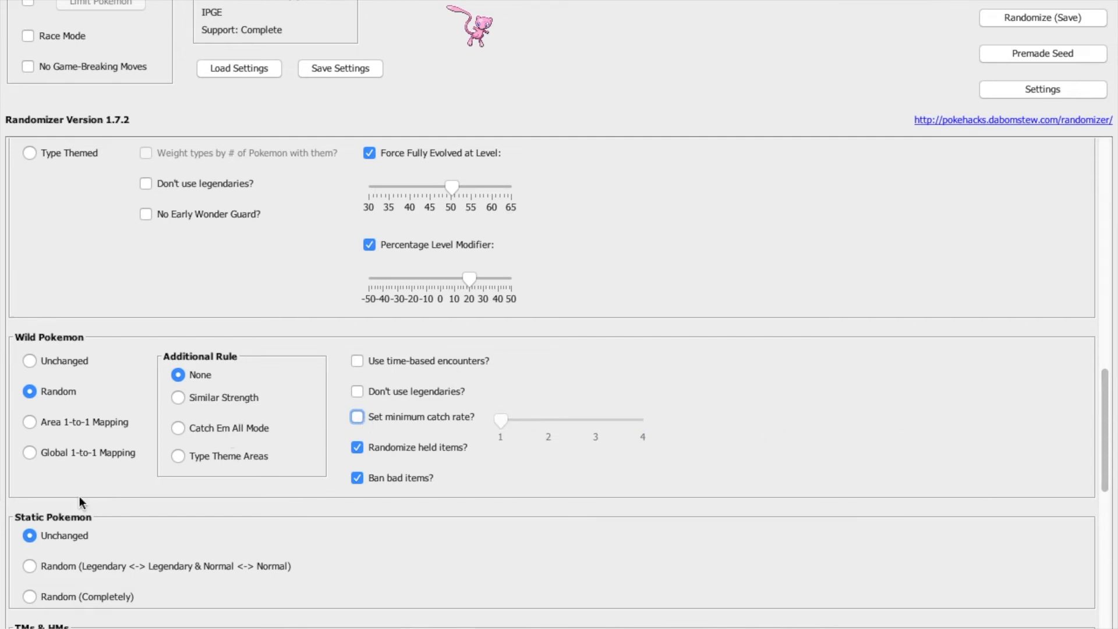
Set static Pokemon to Random (Legendary <-> Legendary & Normal <-> Normal).
scroll(21, 531, down, 4)
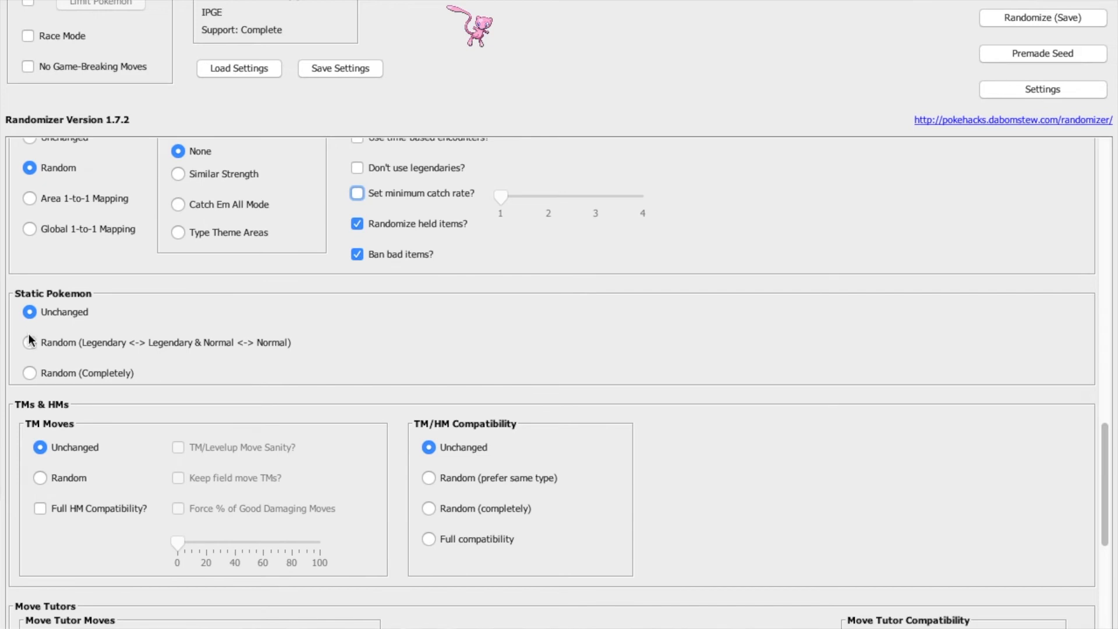
click(29, 343)
Randomize TM moves with Full HM Compatibility and TM/Levelup Move Sanity, and set TM/HM compatibility to Random (completely).
scroll(281, 383, down, 10)
scroll(279, 381, up, 4)
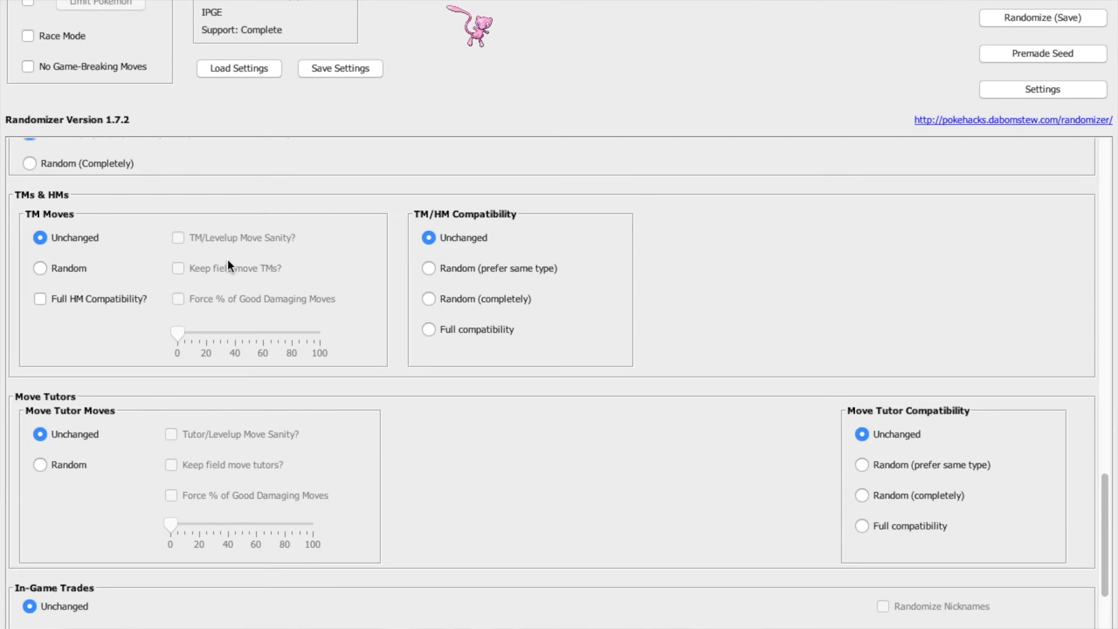
click(43, 268)
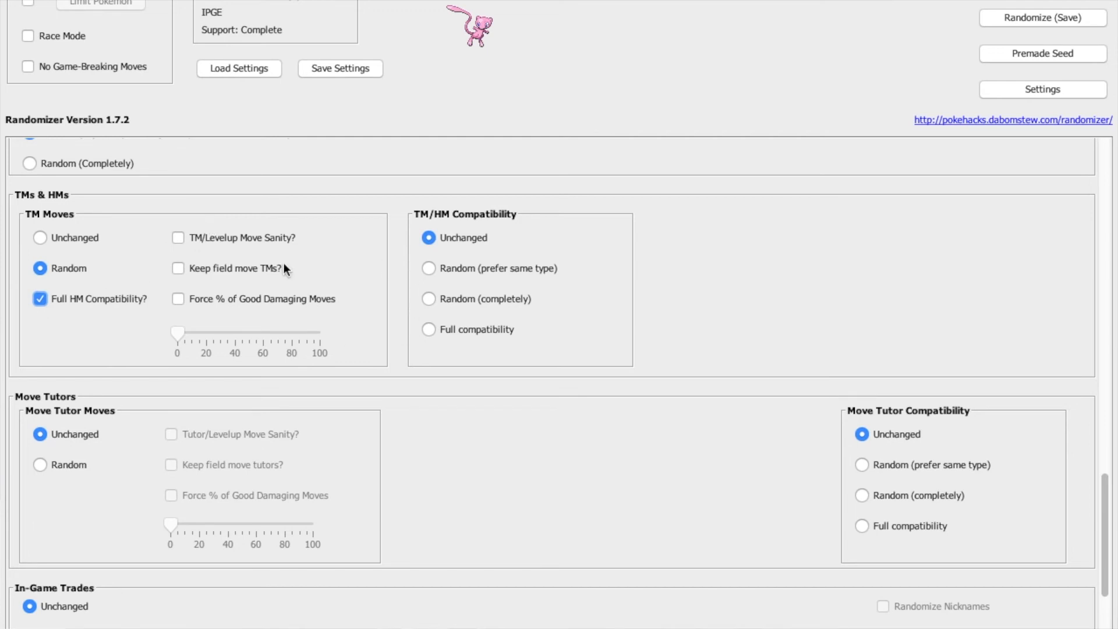
click(177, 239)
click(437, 301)
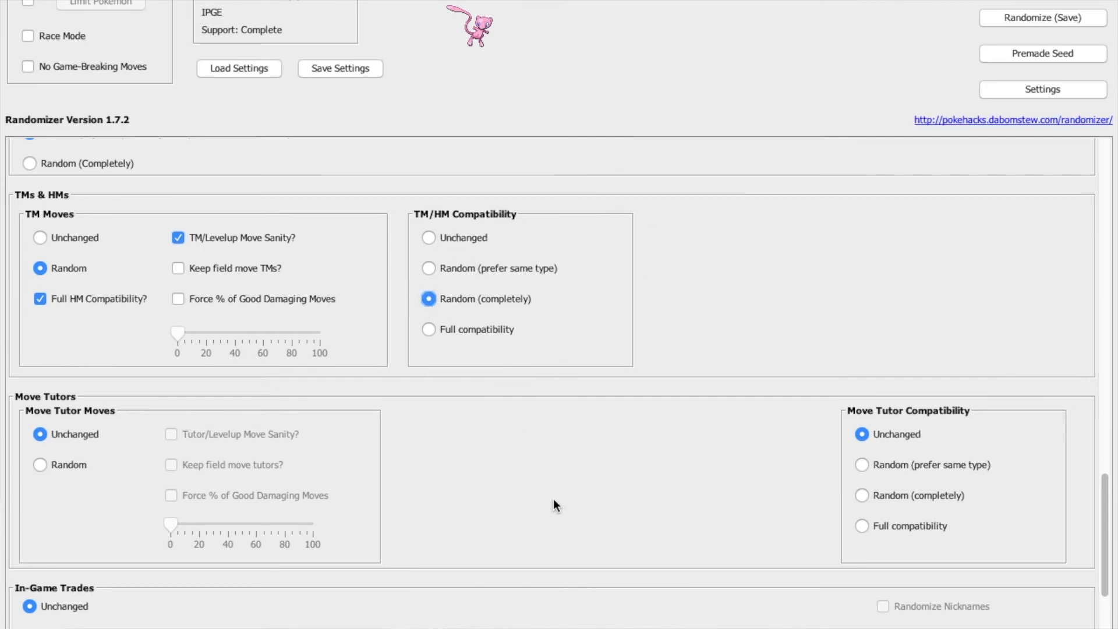
Set the move tutor moves to Random and move tutor compatibility to Random (completely).
scroll(554, 506, down, 7)
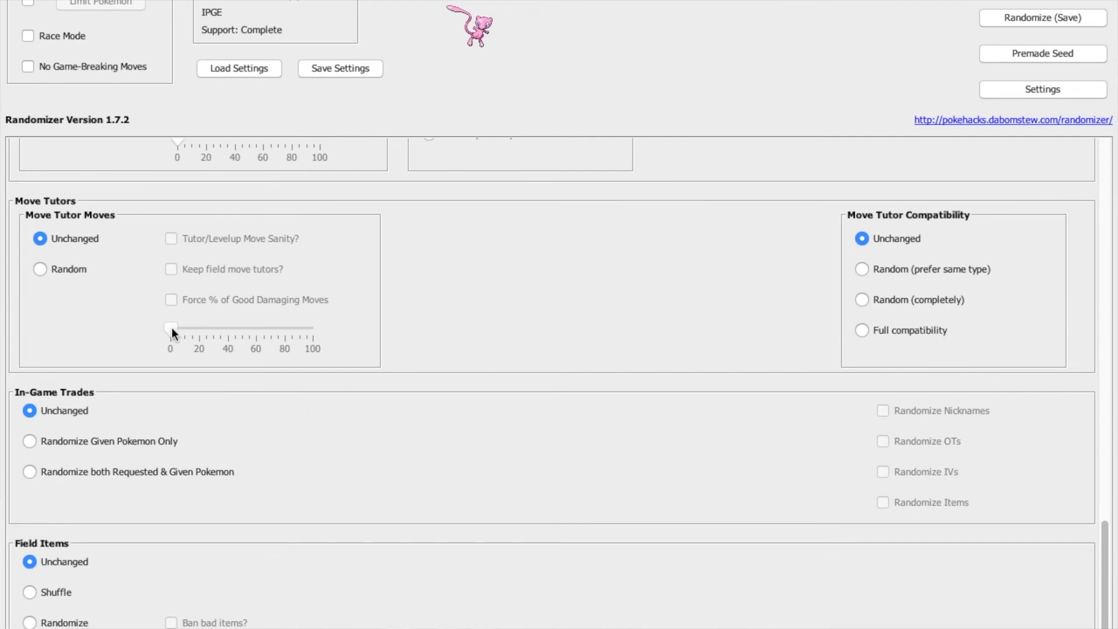
click(41, 271)
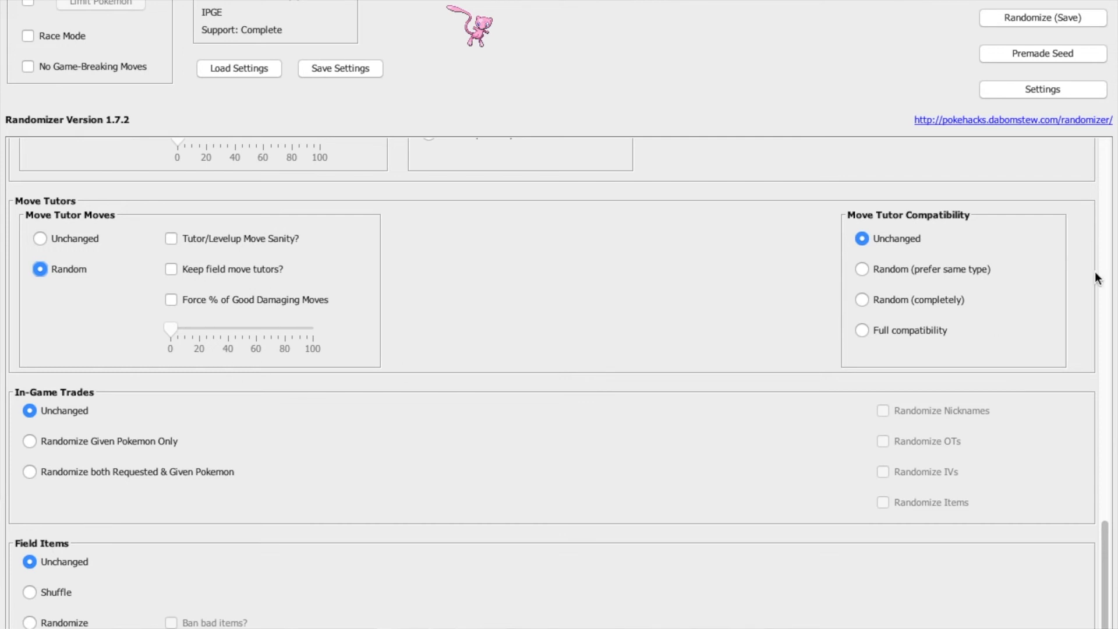
click(872, 303)
Randomize both requested and given Pokemon for in-game trades, including nicknames, OTs, IVs and items.
scroll(469, 474, down, 1)
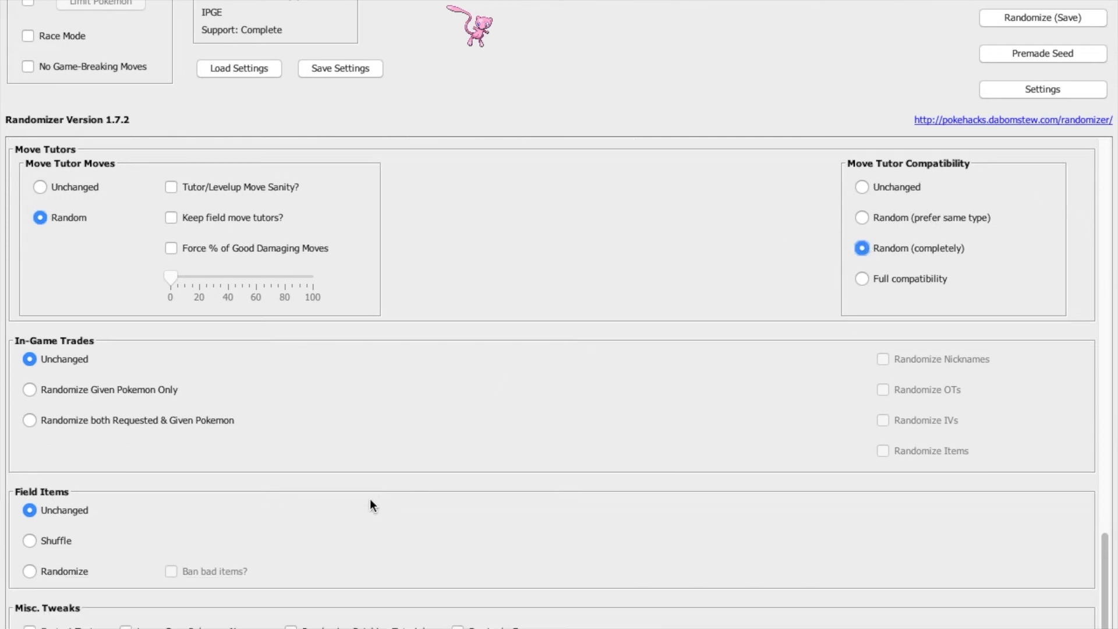
click(31, 421)
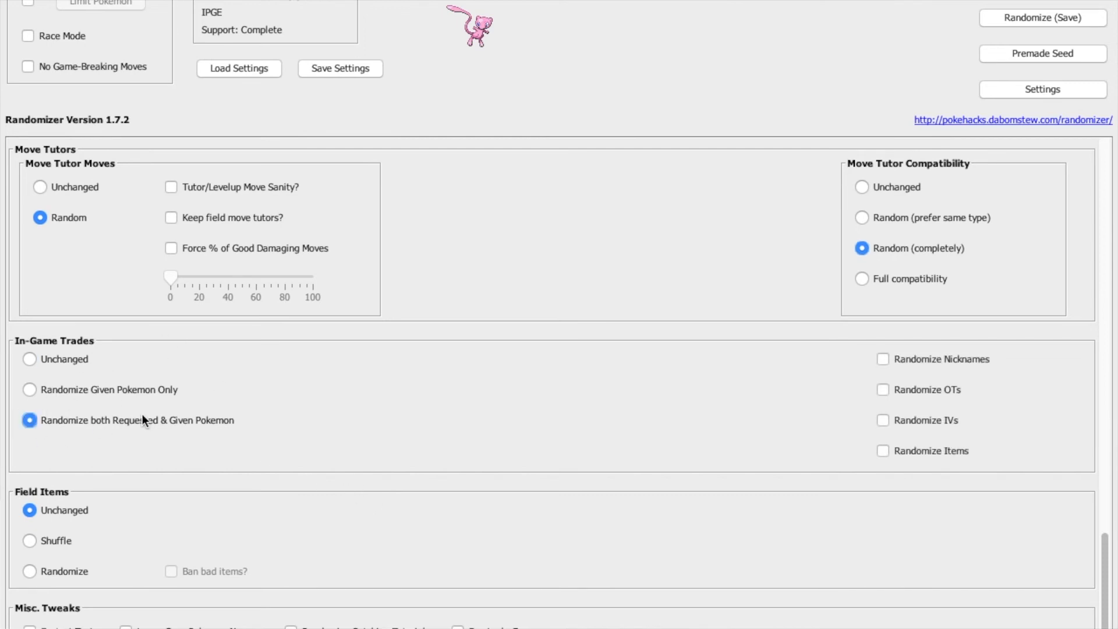
click(884, 358)
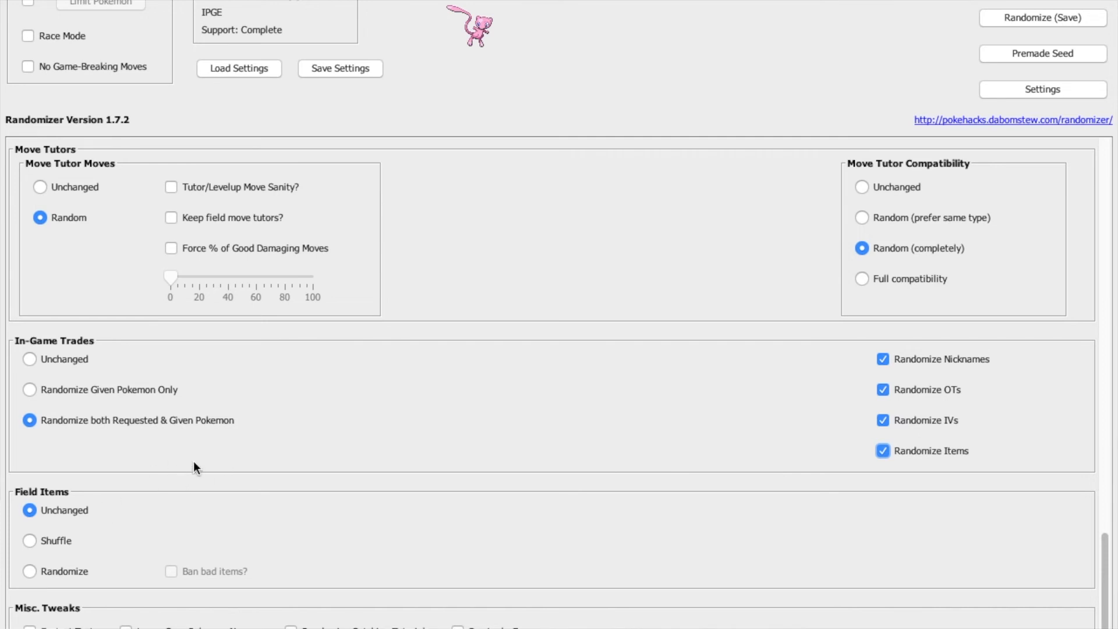
Randomize field items with bad items banned and enable the first three Misc. Tweaks.
click(35, 546)
click(53, 571)
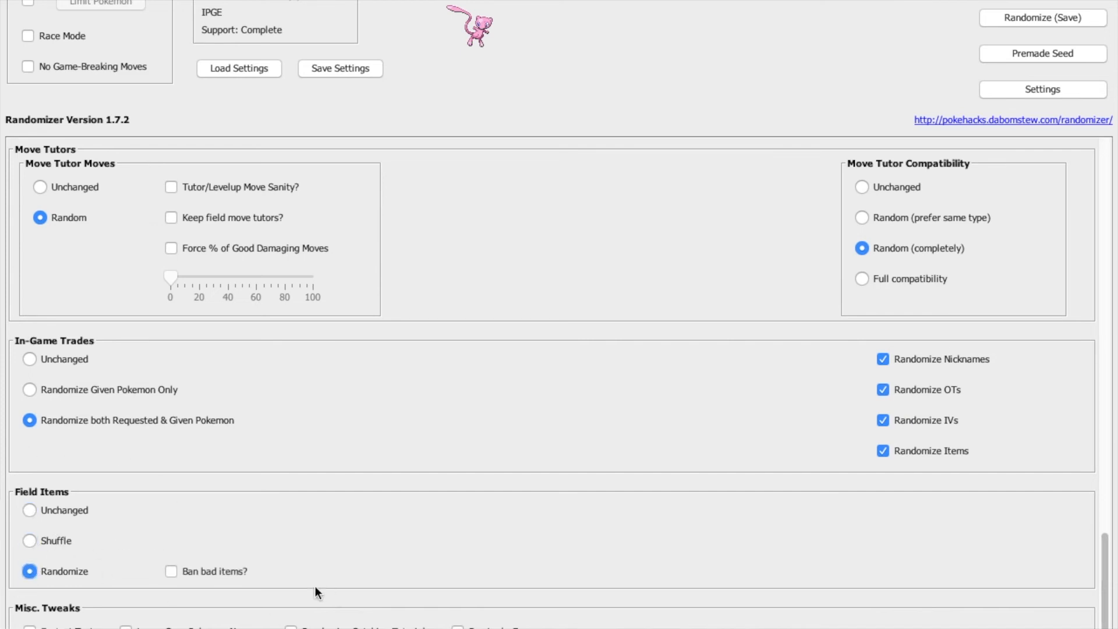
click(172, 573)
click(29, 628)
click(125, 628)
click(291, 627)
Randomize the ROM and save it as SS Series in the Games folder without a log file.
scroll(523, 265, up, 15)
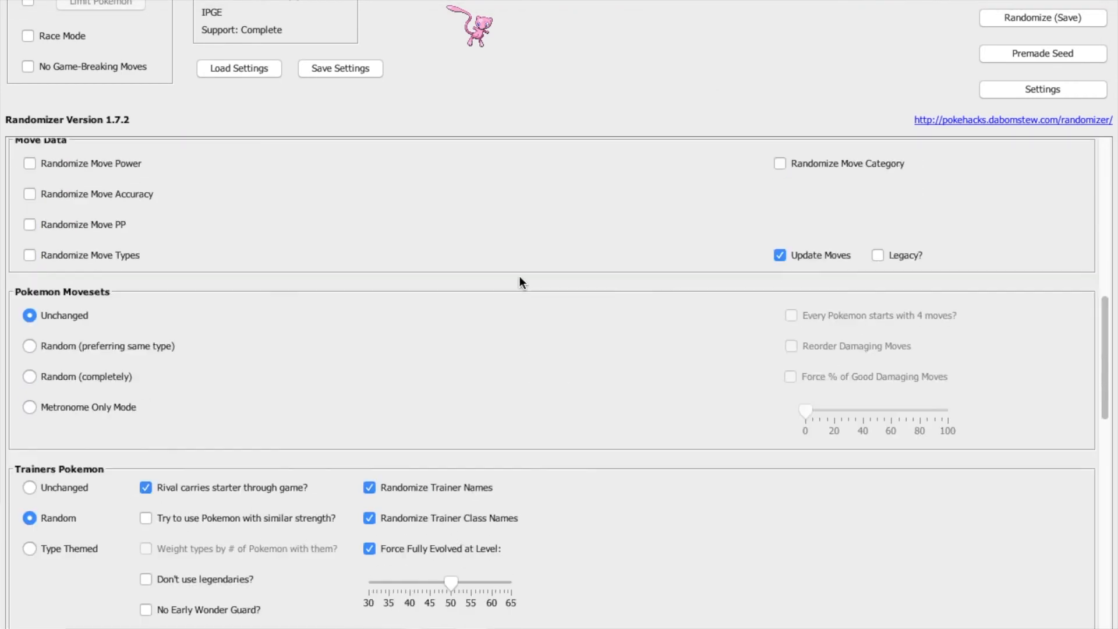
scroll(527, 286, up, 10)
click(1004, 17)
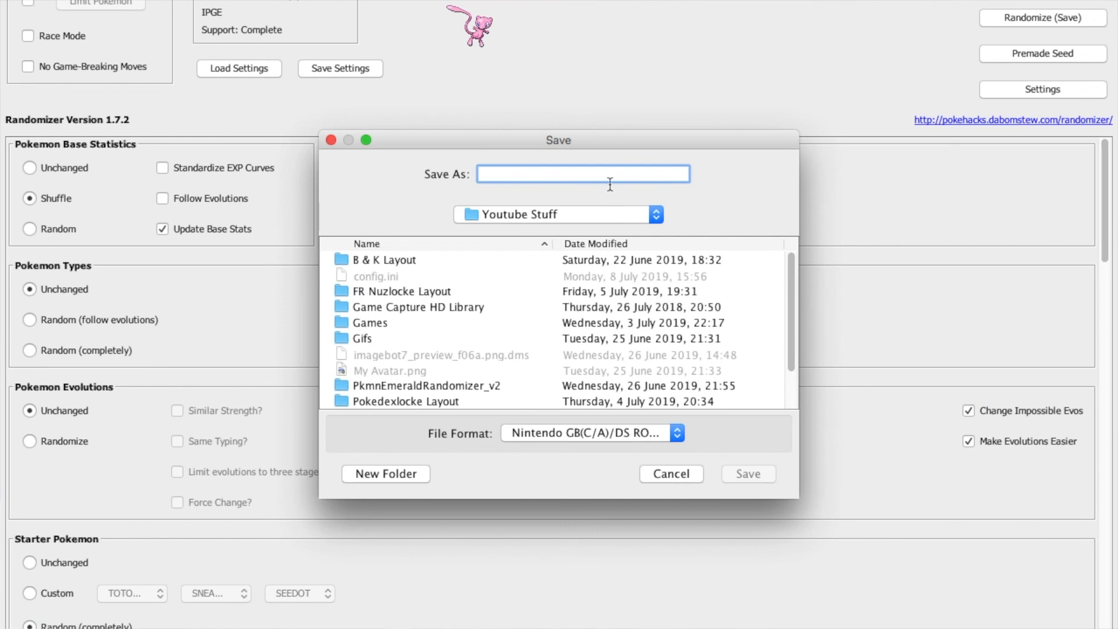
text(SS Series)
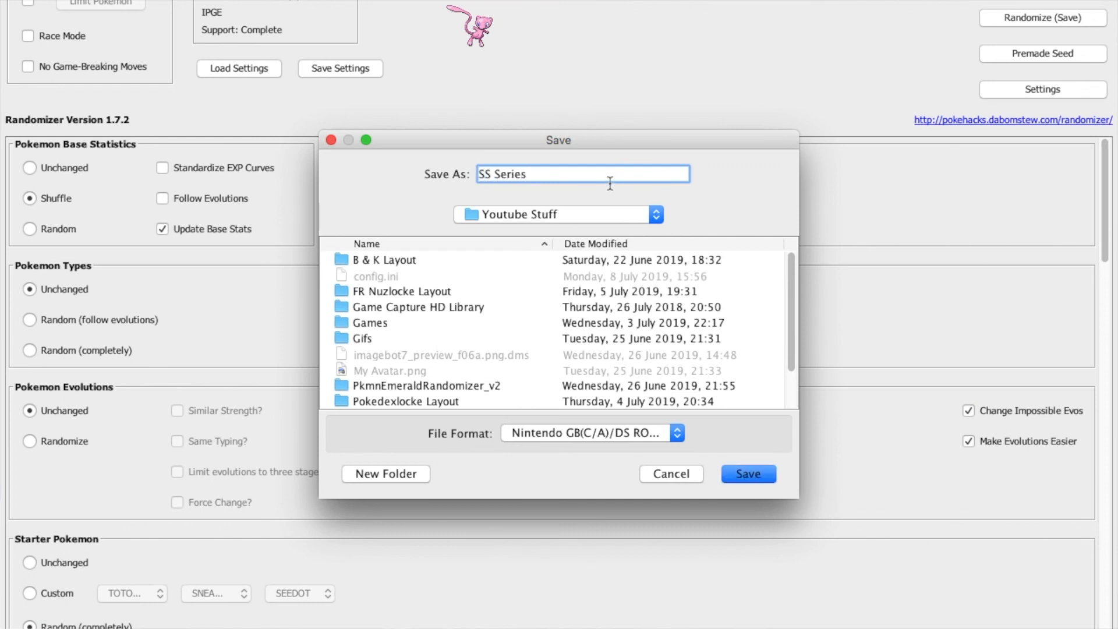
double_click(412, 322)
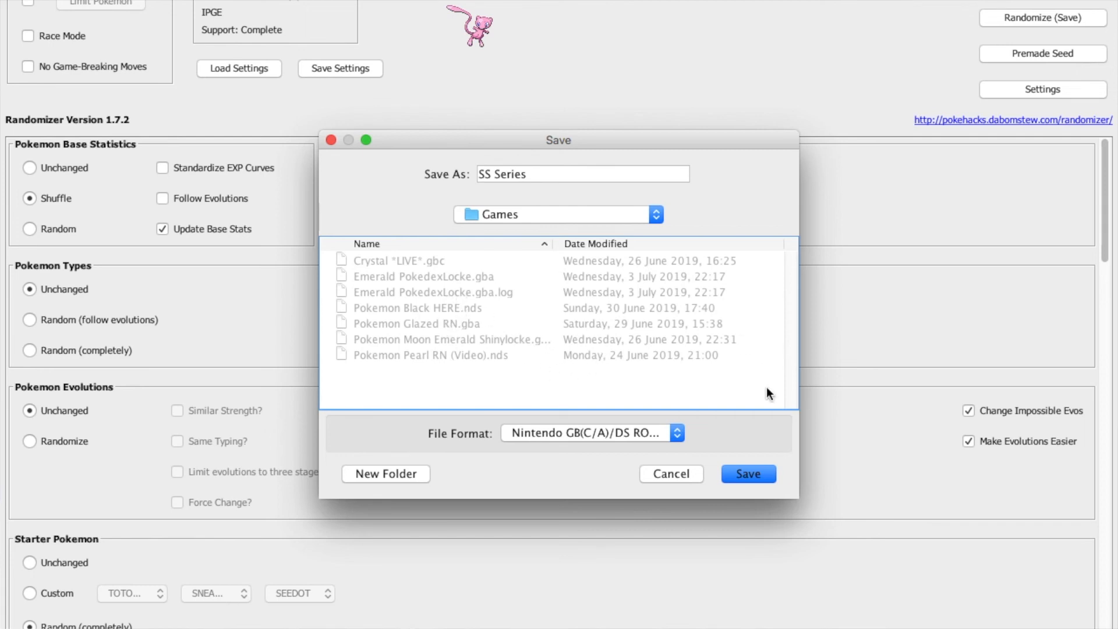
click(739, 473)
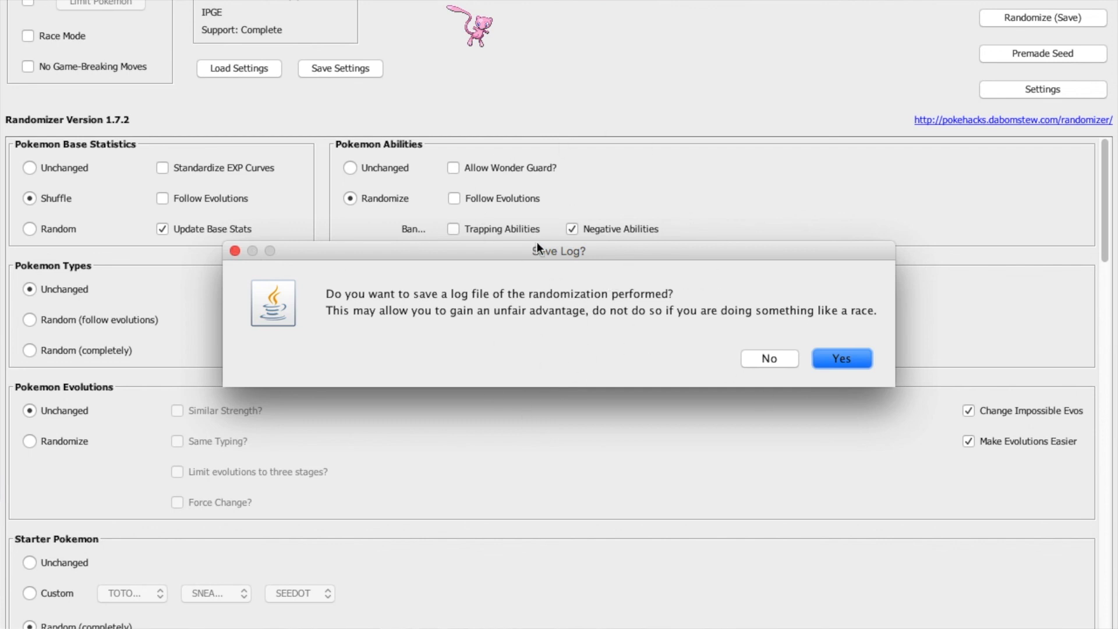
click(767, 358)
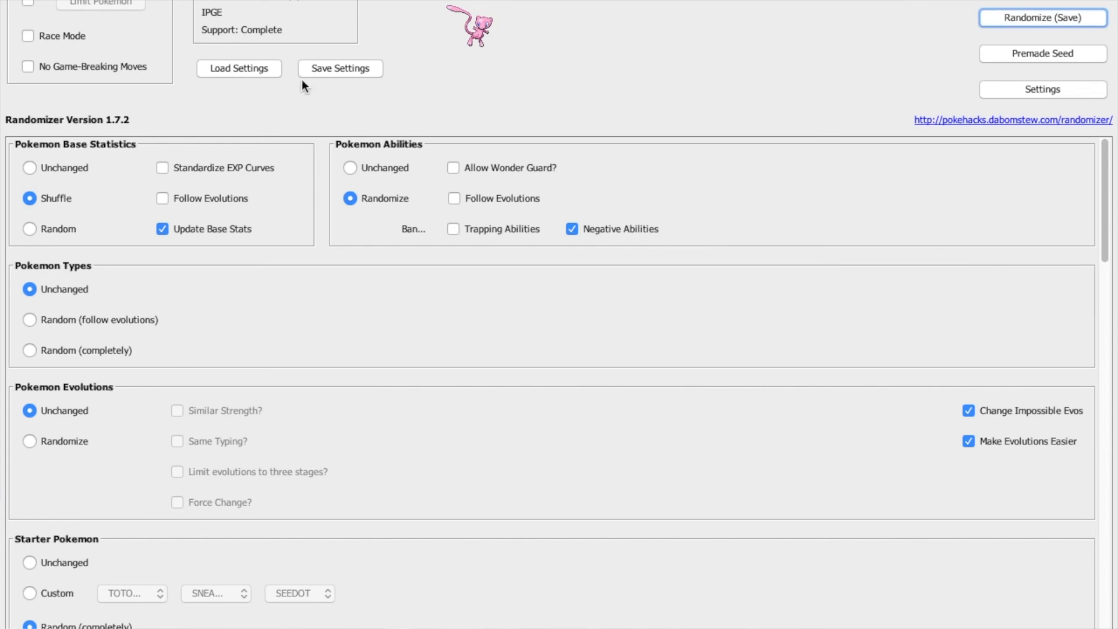